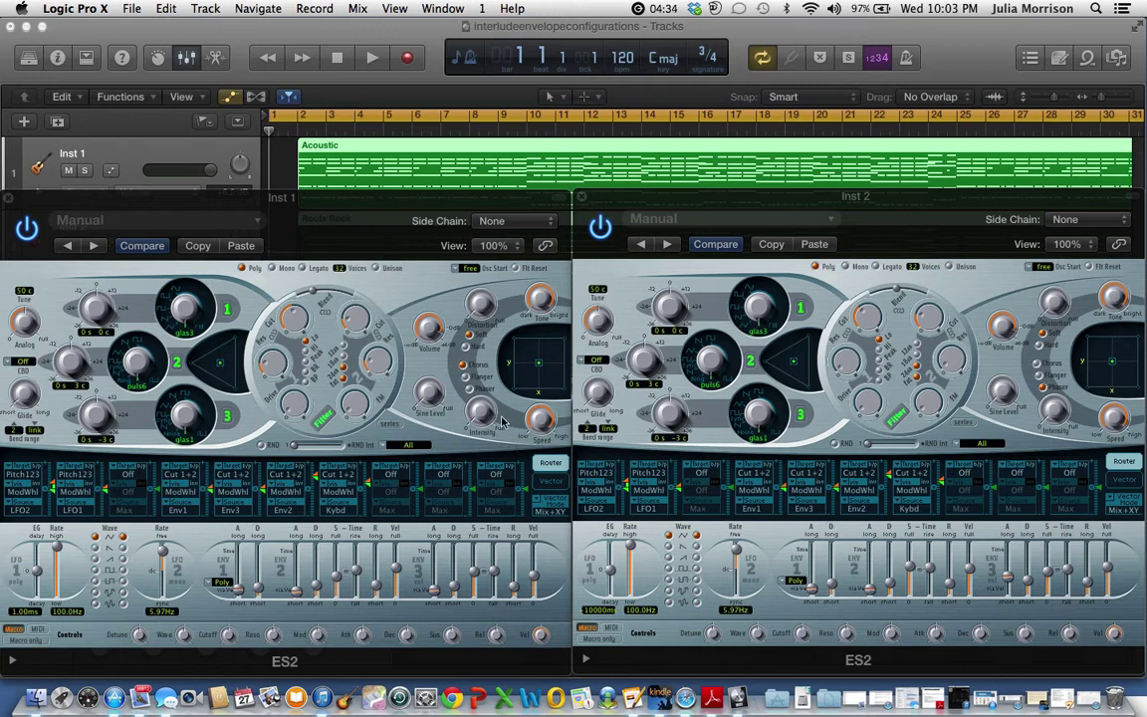
Lower the attack and decay of envelopes 2 and 3 to their minimum in both ES2 instruments.
left_click(462, 365)
left_click(237, 595)
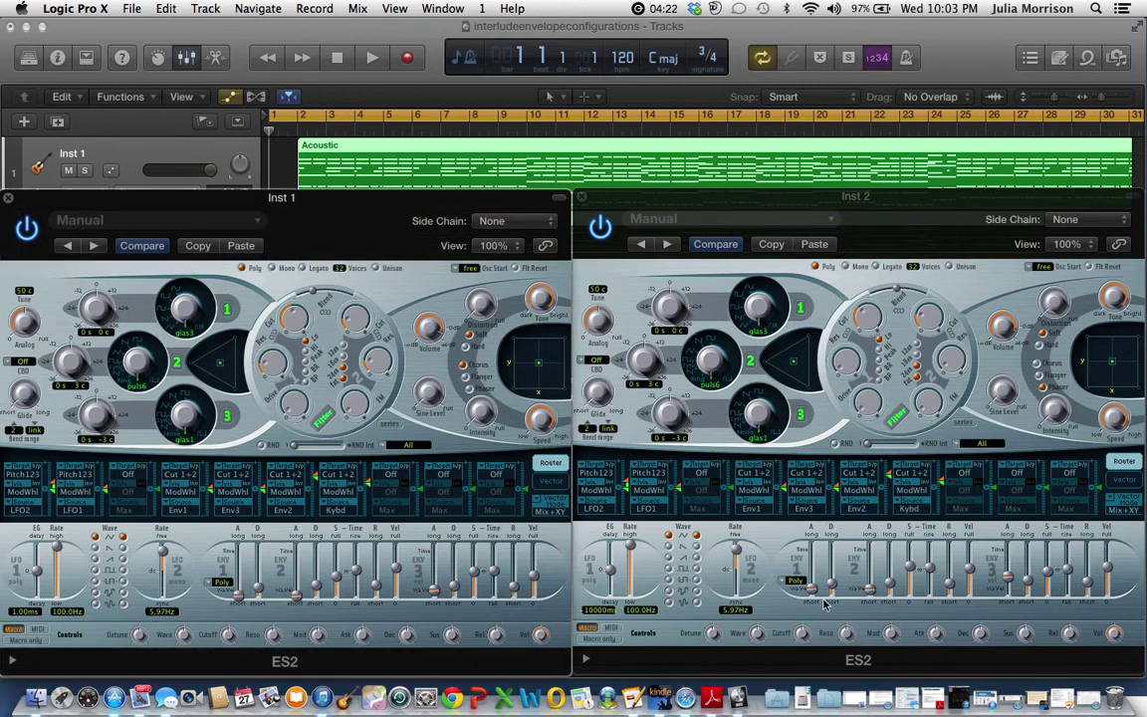
left_click(876, 594)
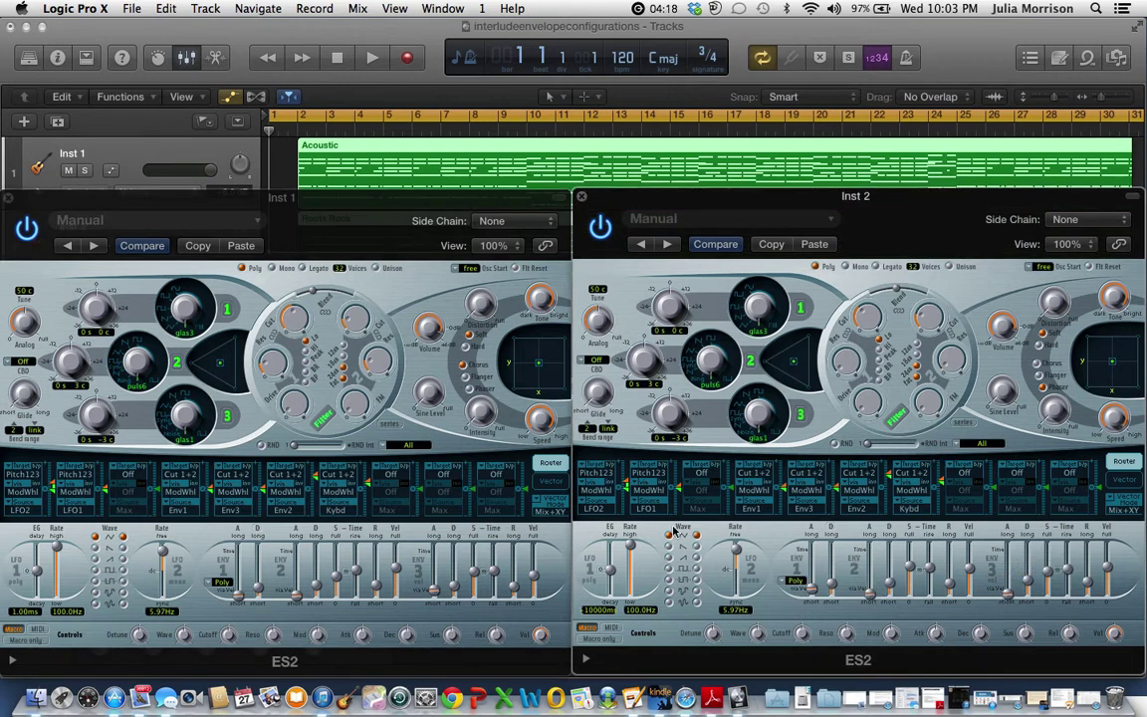
left_click(423, 595)
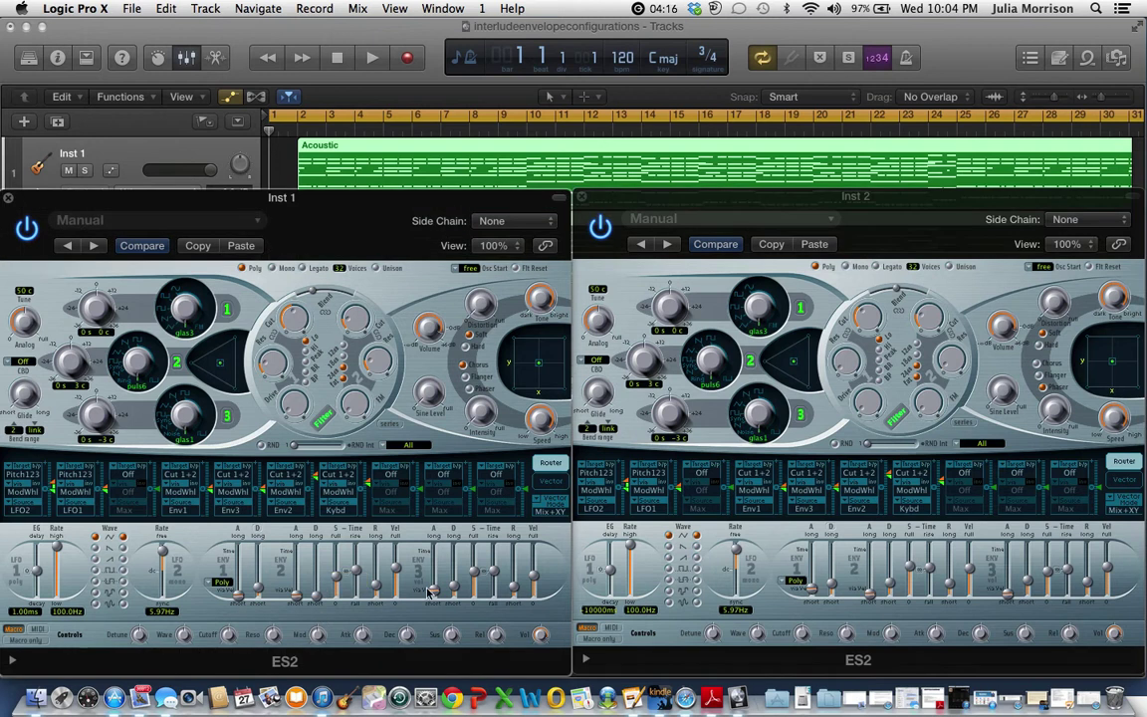
left_click(894, 589)
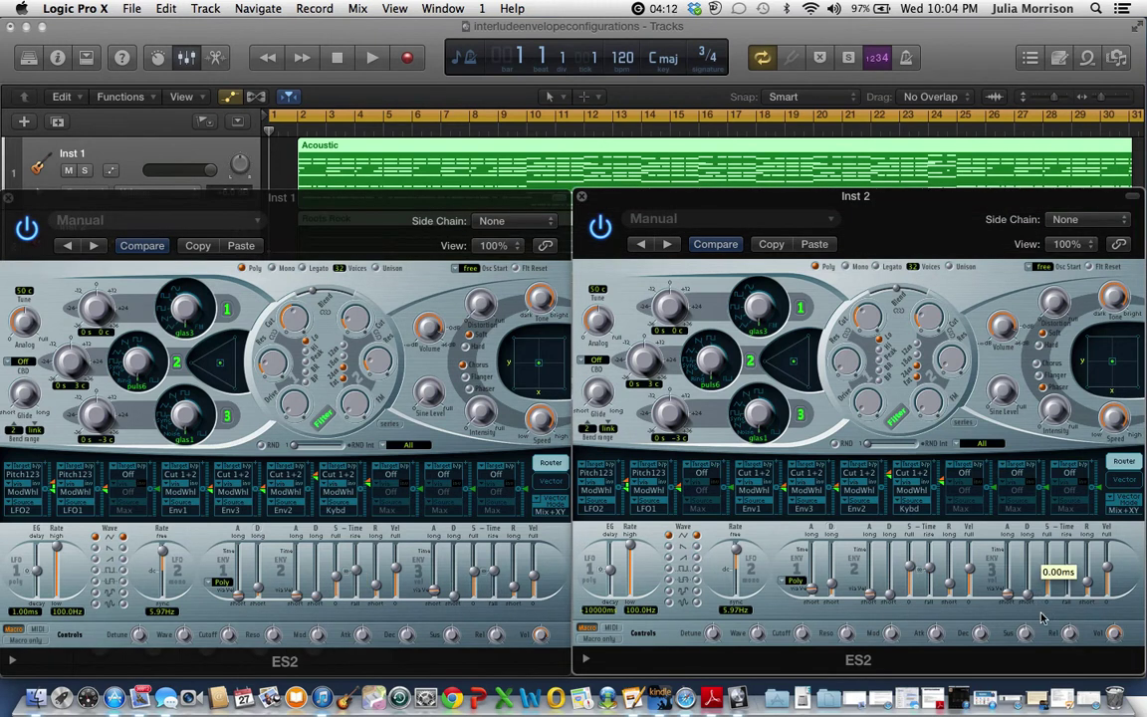
Raise the sustain of envelopes 2 and 3 to full in both Inst 1 and Inst 2.
left_click(336, 577)
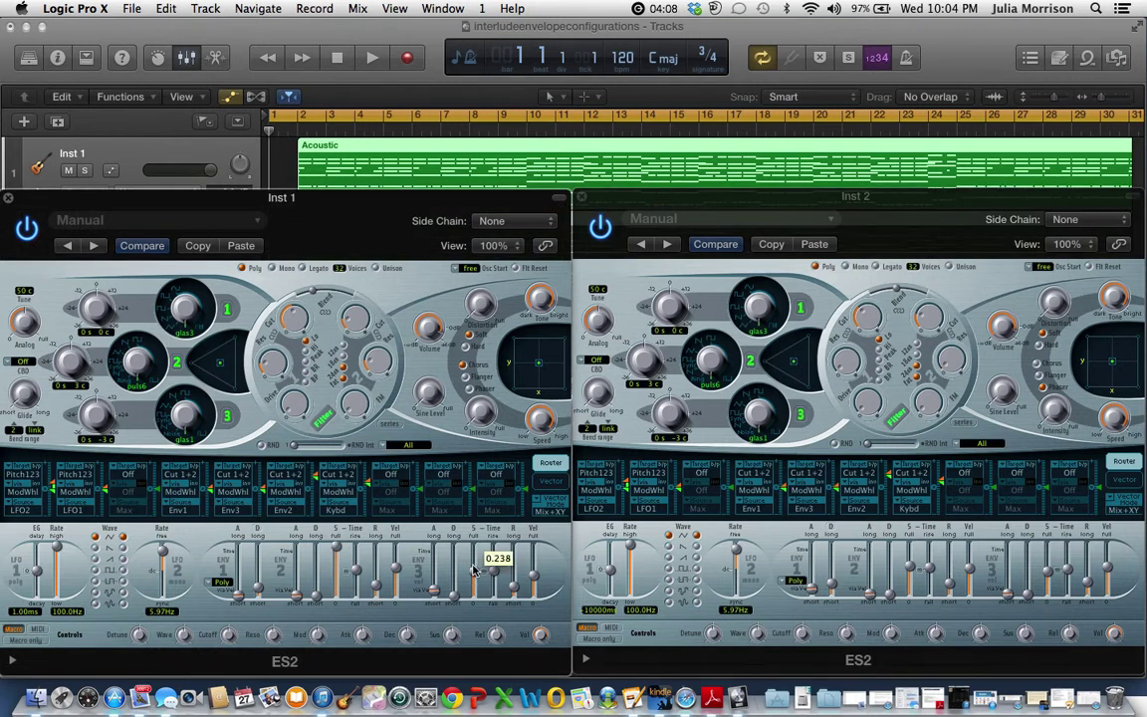
left_click(908, 566)
left_click_drag(1041, 571, 1038, 528)
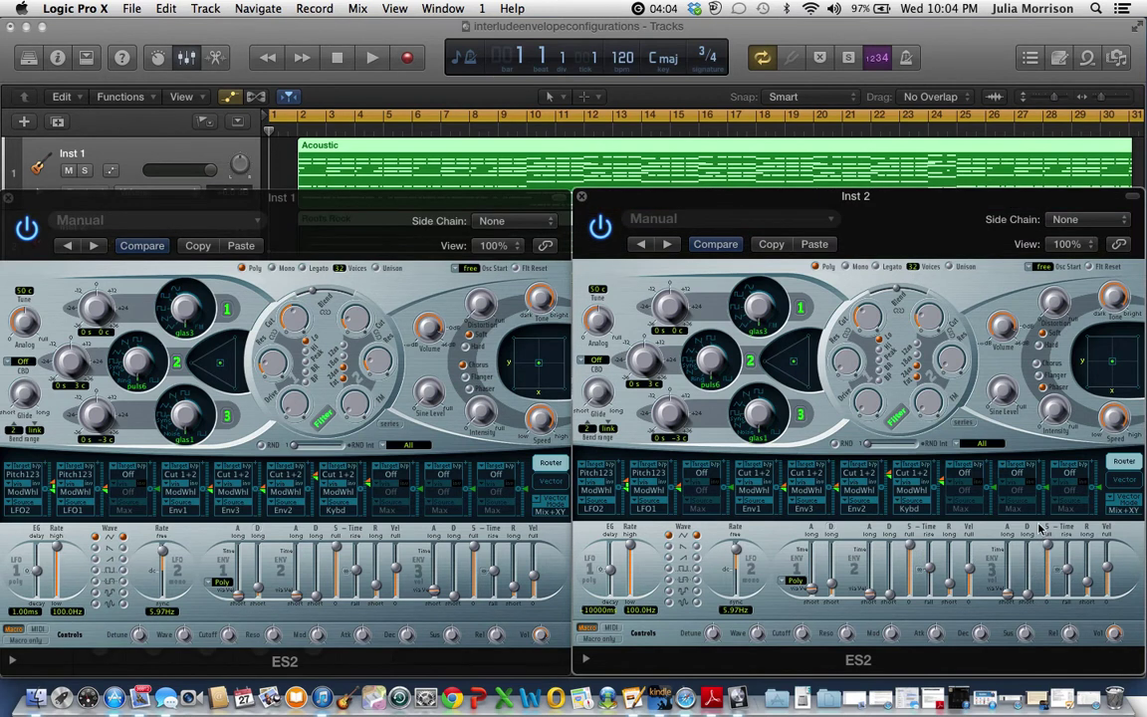
Reduce the release of envelopes 2 and 3 to 0 ms in both instruments and audition the full-sustain sound.
left_click(346, 526)
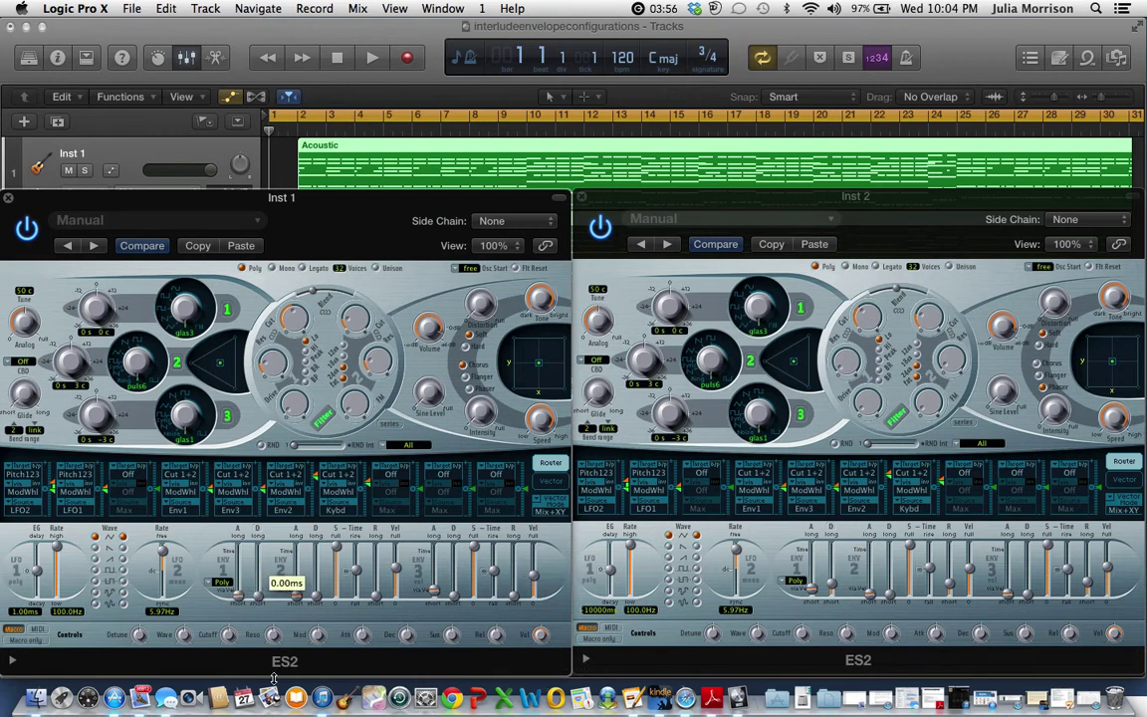
left_click(948, 588)
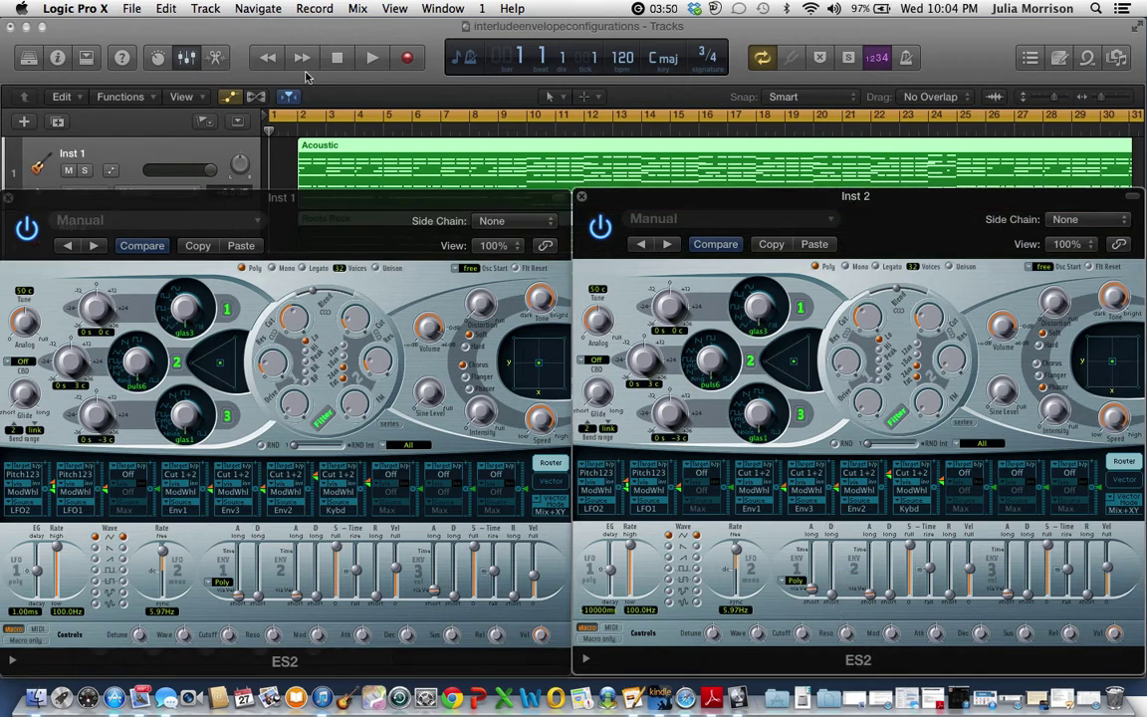
left_click(366, 58)
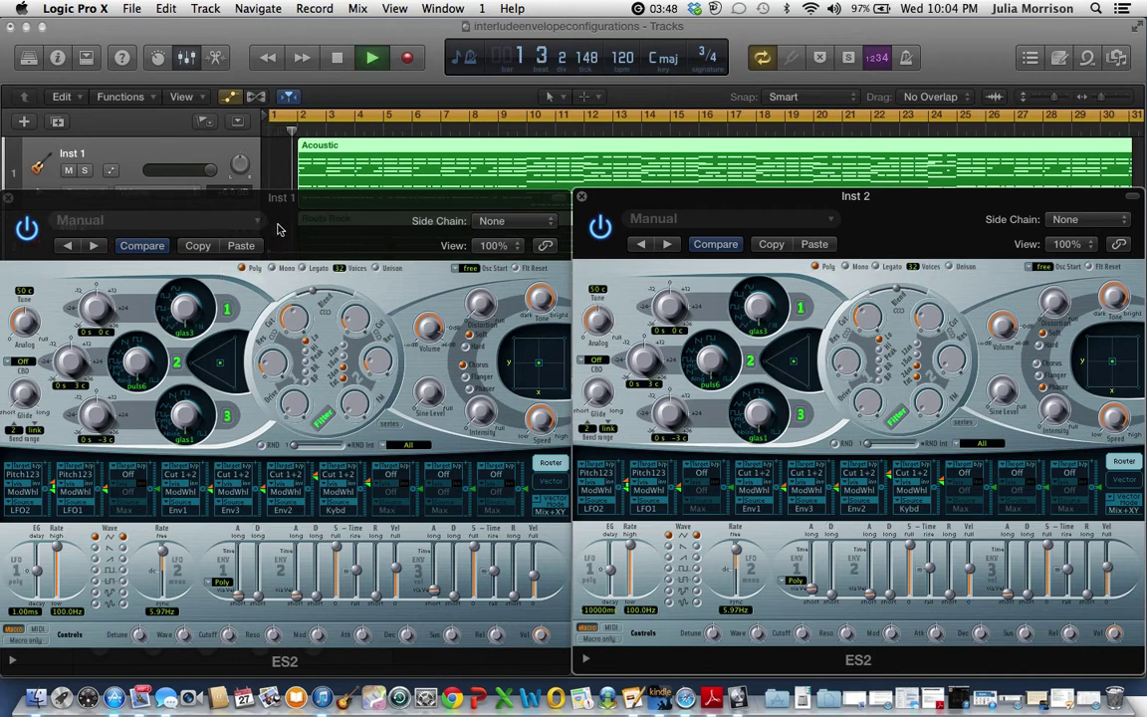
left_click(347, 62)
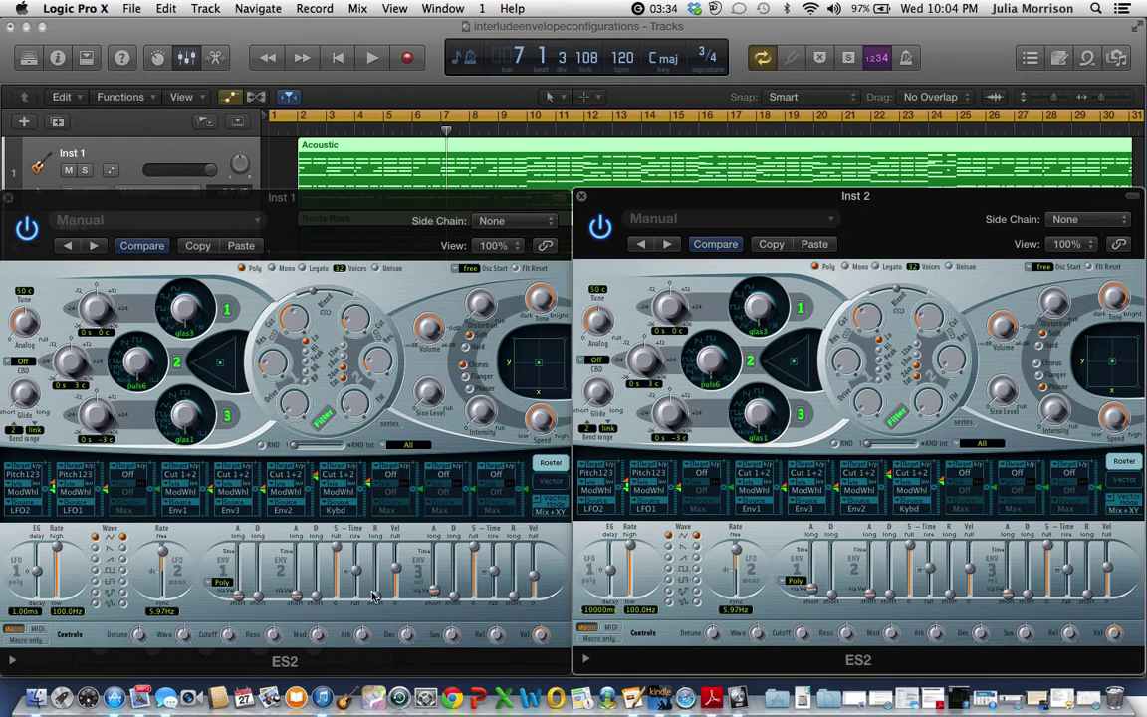
Raise the decay of envelopes 2 and 3 slightly and drop their sustain to zero in both instruments.
left_click_drag(314, 610, 316, 591)
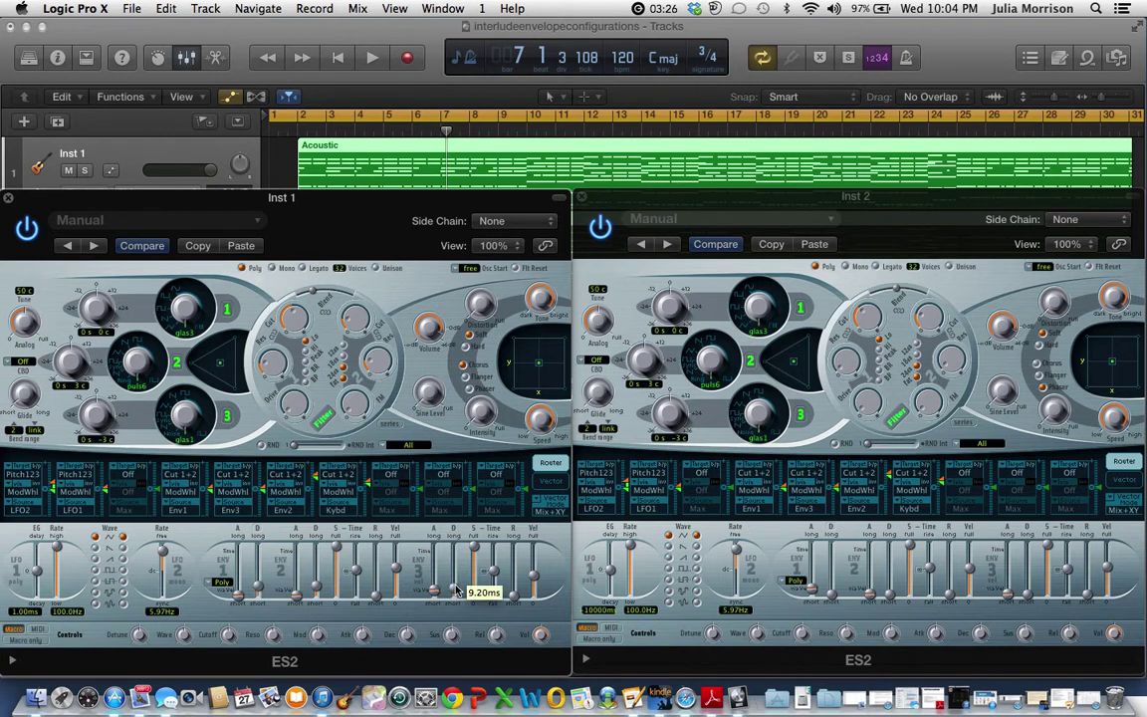
left_click(835, 597)
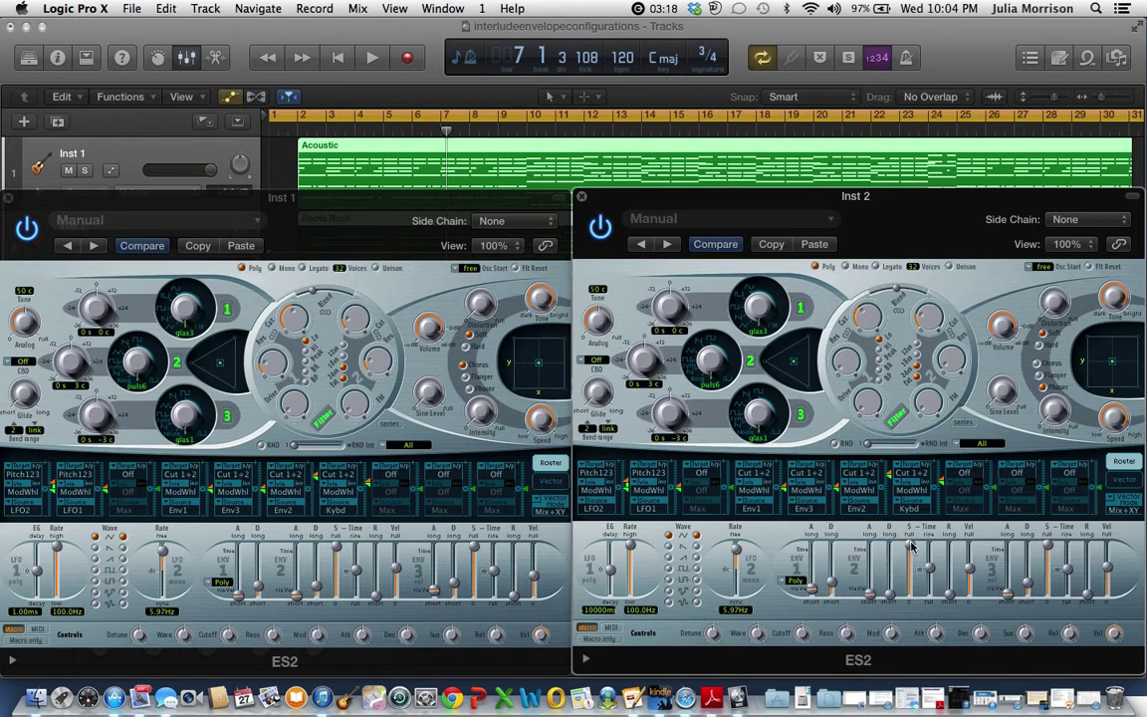
mouse_move(891, 594)
left_click(479, 625)
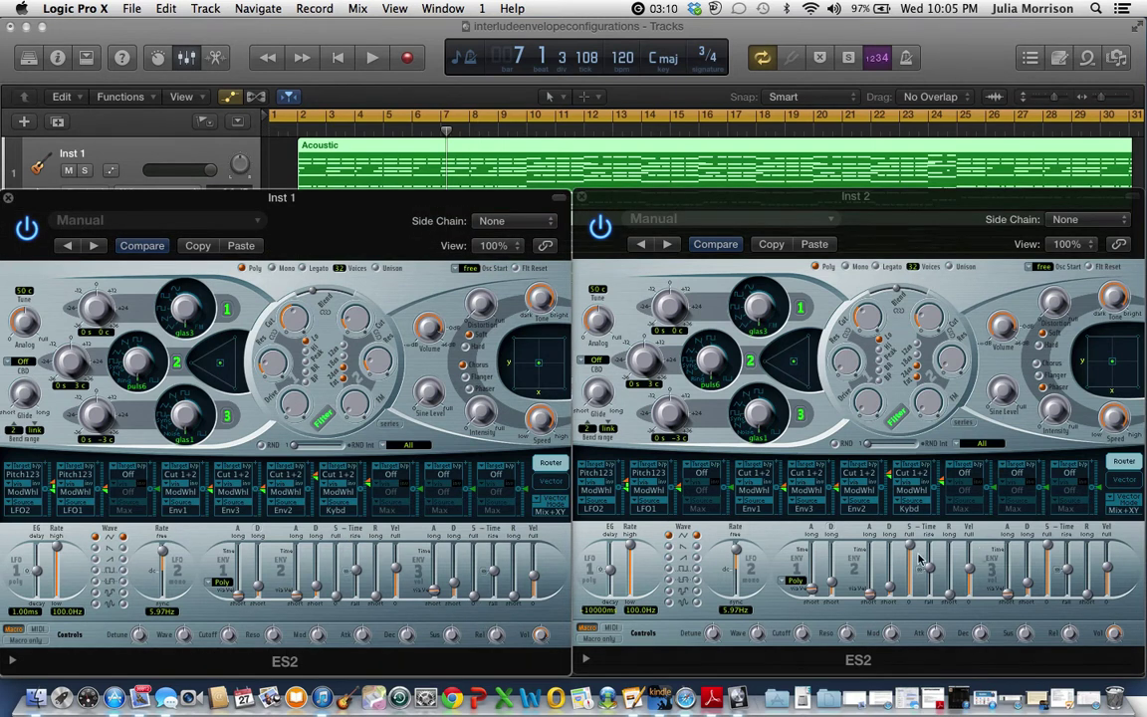
left_click(1088, 547)
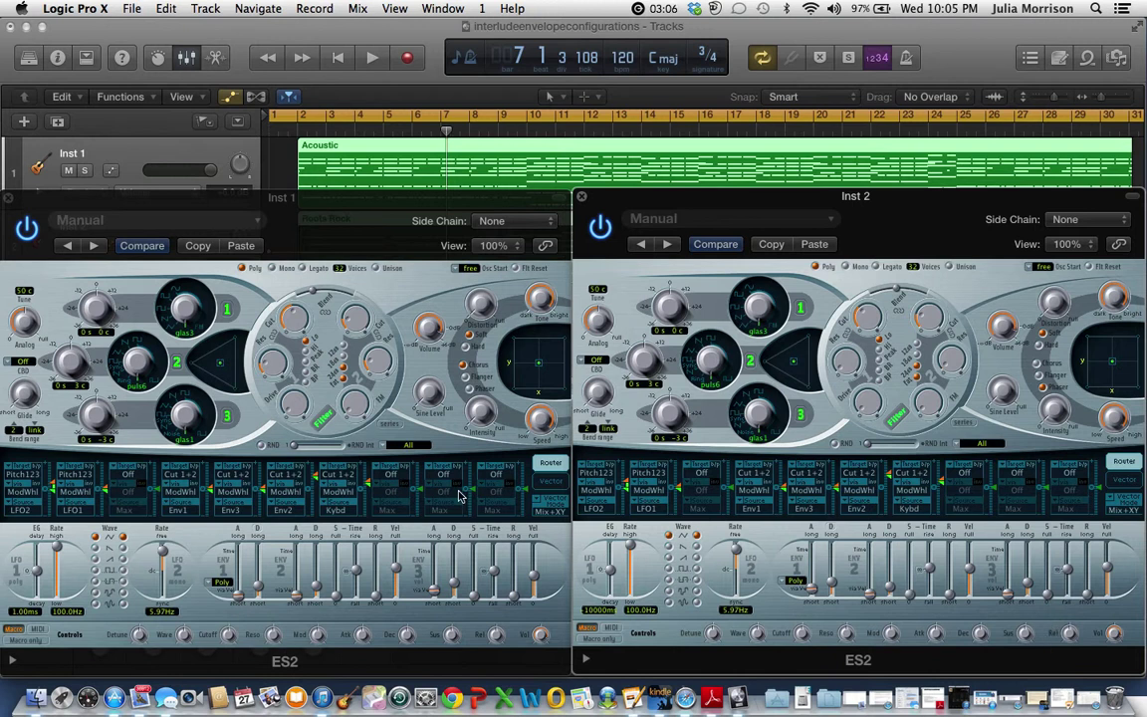
Raise the release of envelopes 2 and 3 to a short time of about 9 ms in both instruments.
left_click(514, 595)
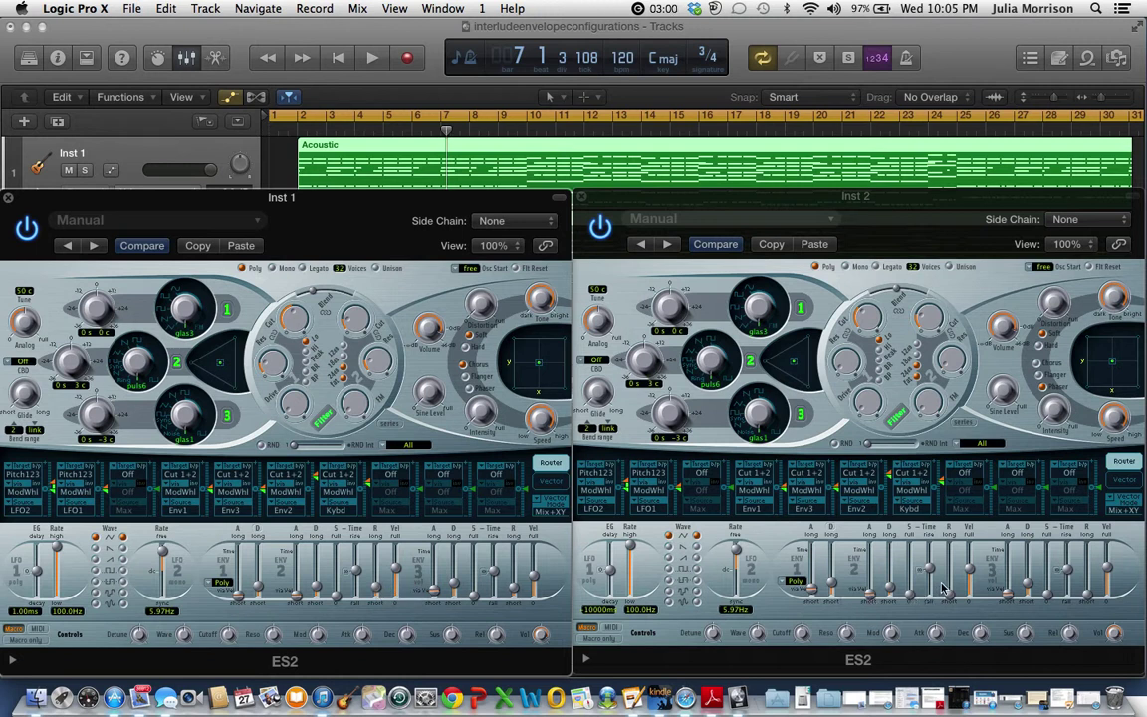
left_click(953, 595)
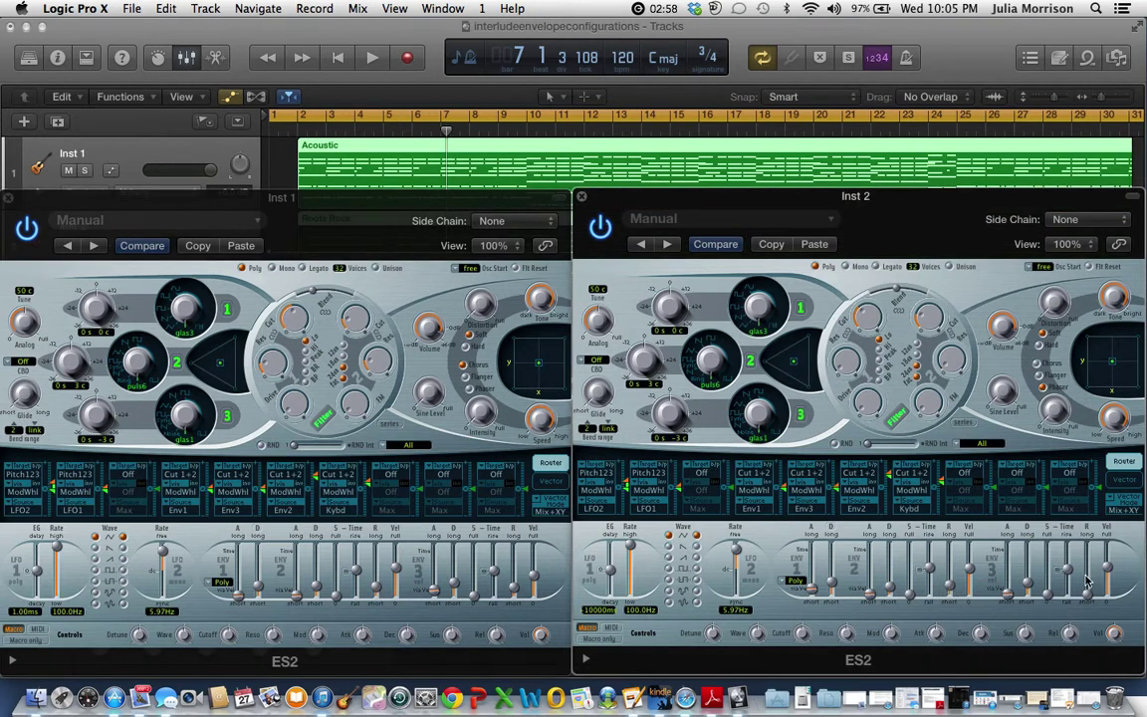
mouse_move(1088, 593)
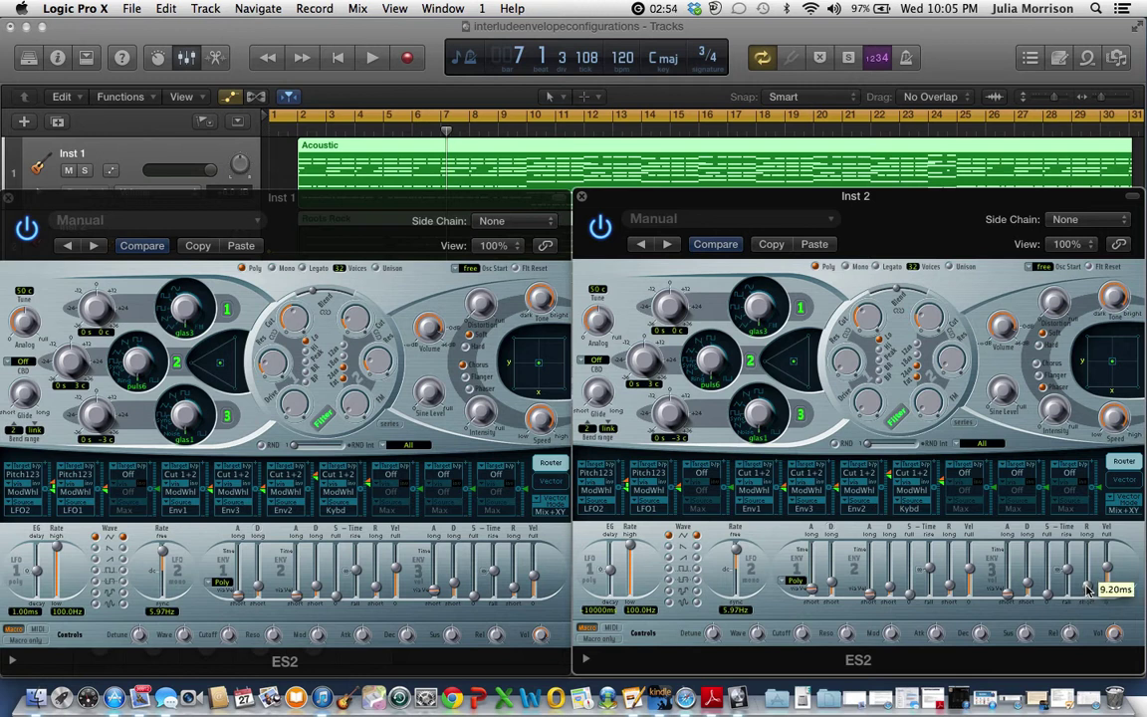
Play the project from the start to hear the short-decay, zero-sustain envelope, and stop playback.
left_click(336, 58)
left_click(372, 59)
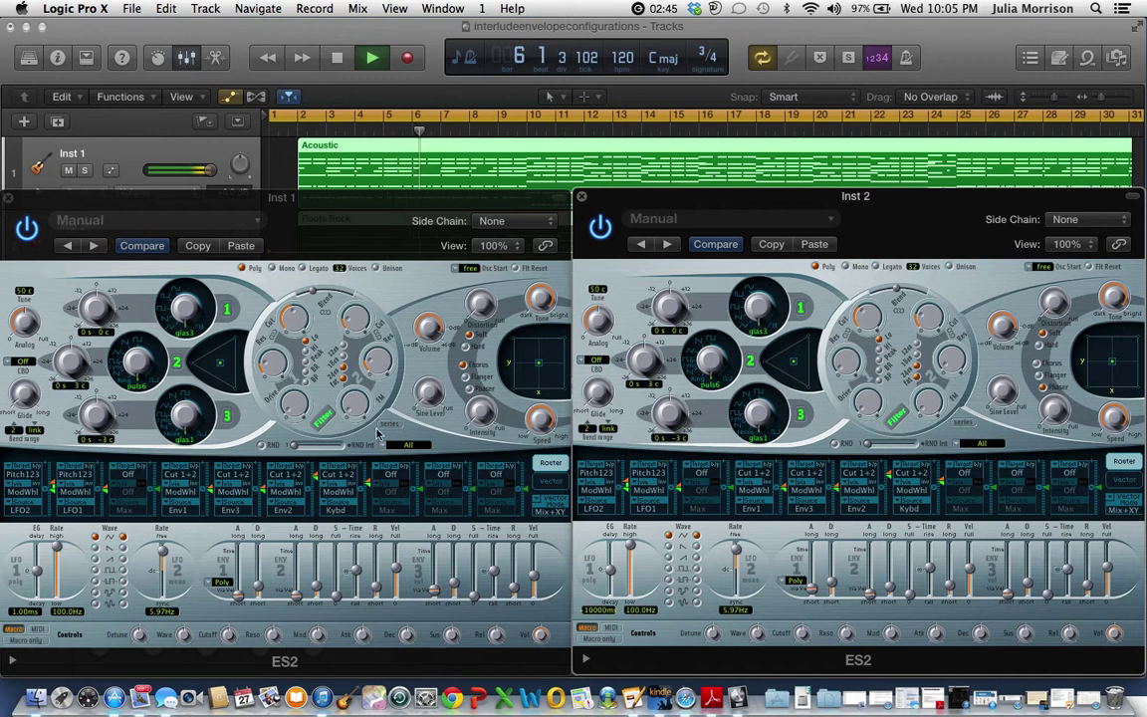
left_click(336, 62)
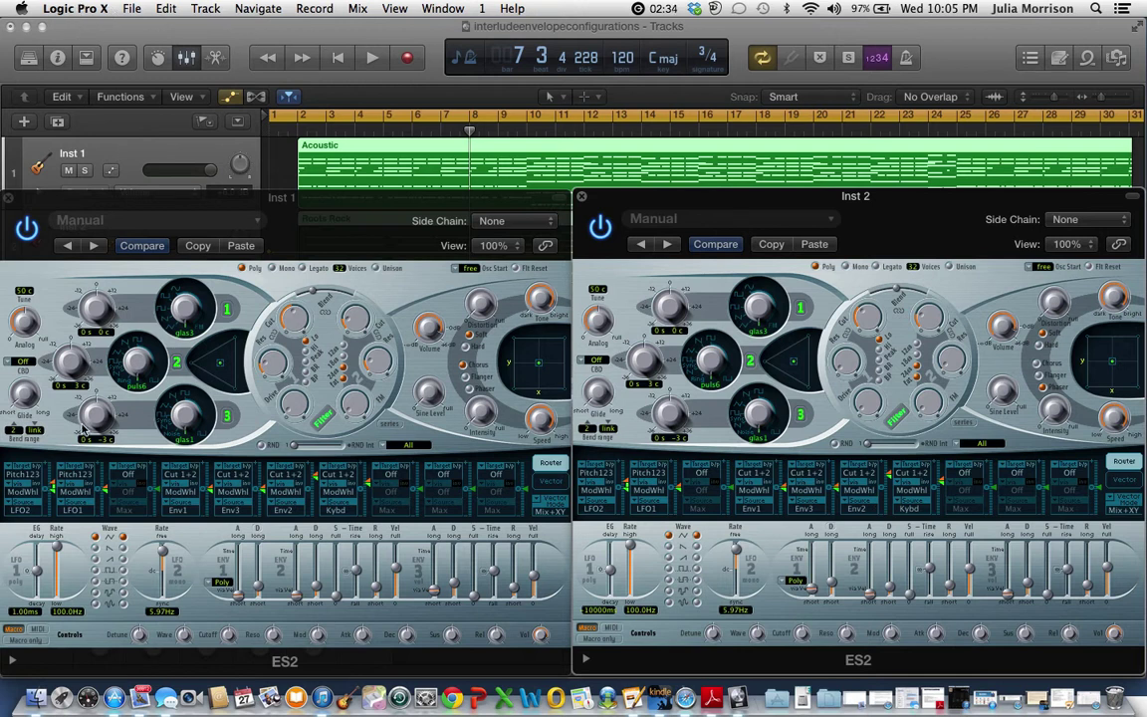
Lower the decay of envelopes 2 and 3 to minimum and raise their sustain to about halfway in both instruments.
left_click(316, 585)
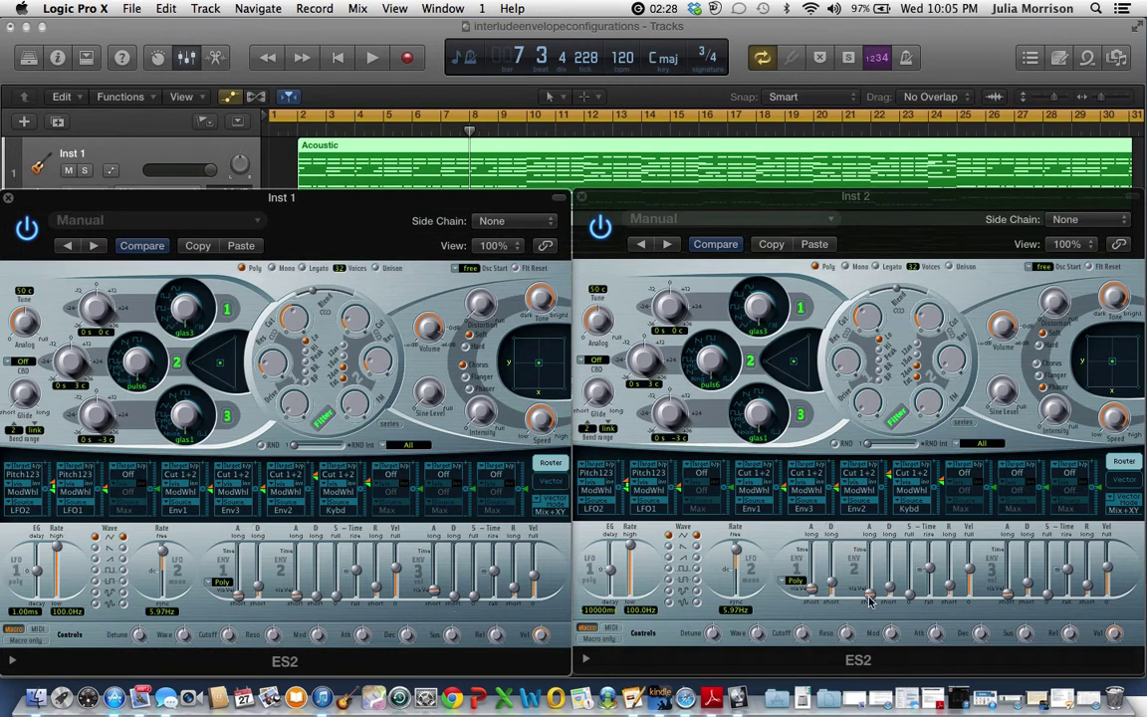
left_click(1003, 587)
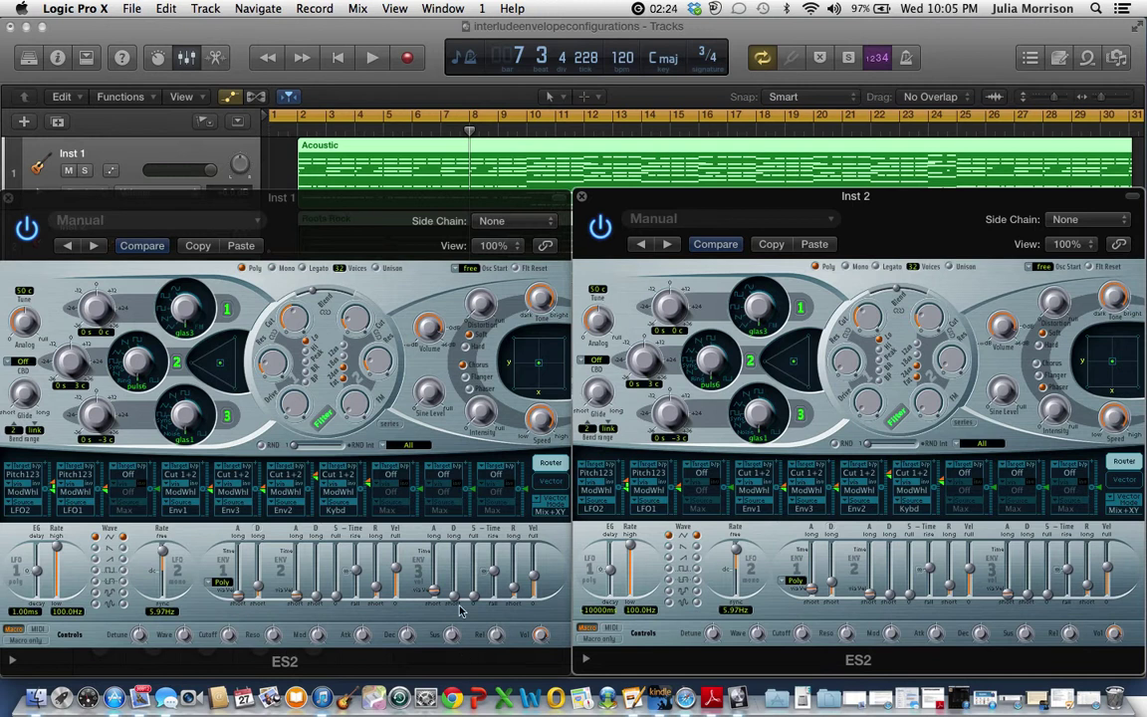
left_click(472, 568)
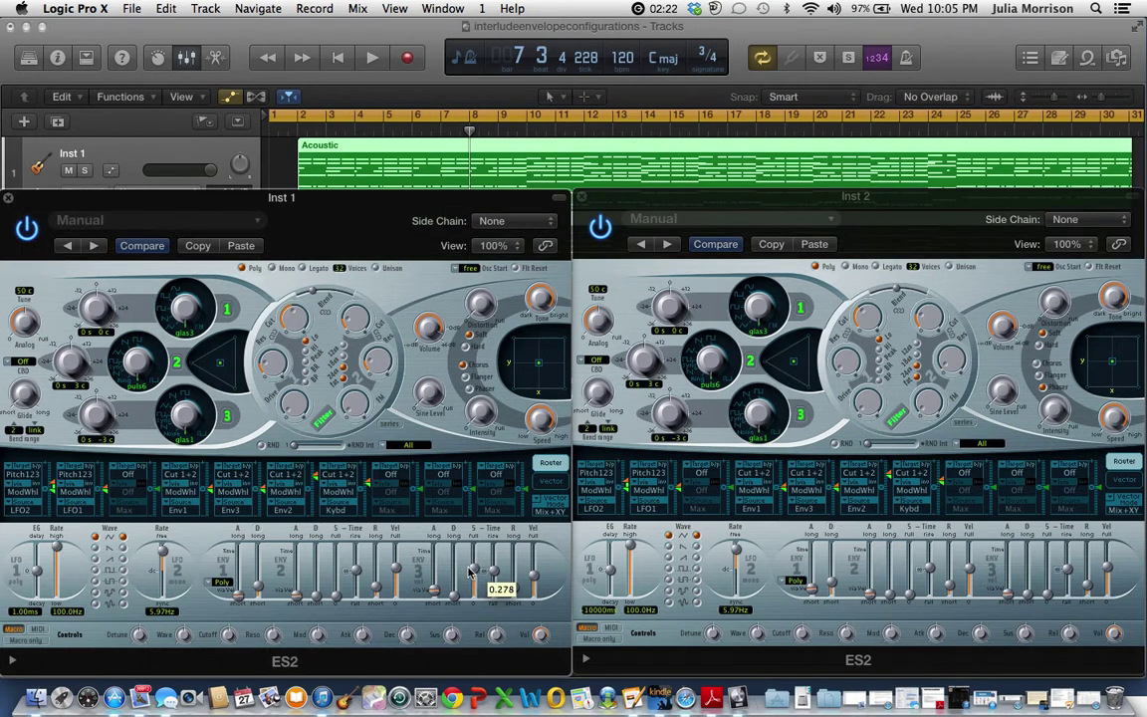
left_click_drag(336, 586, 334, 565)
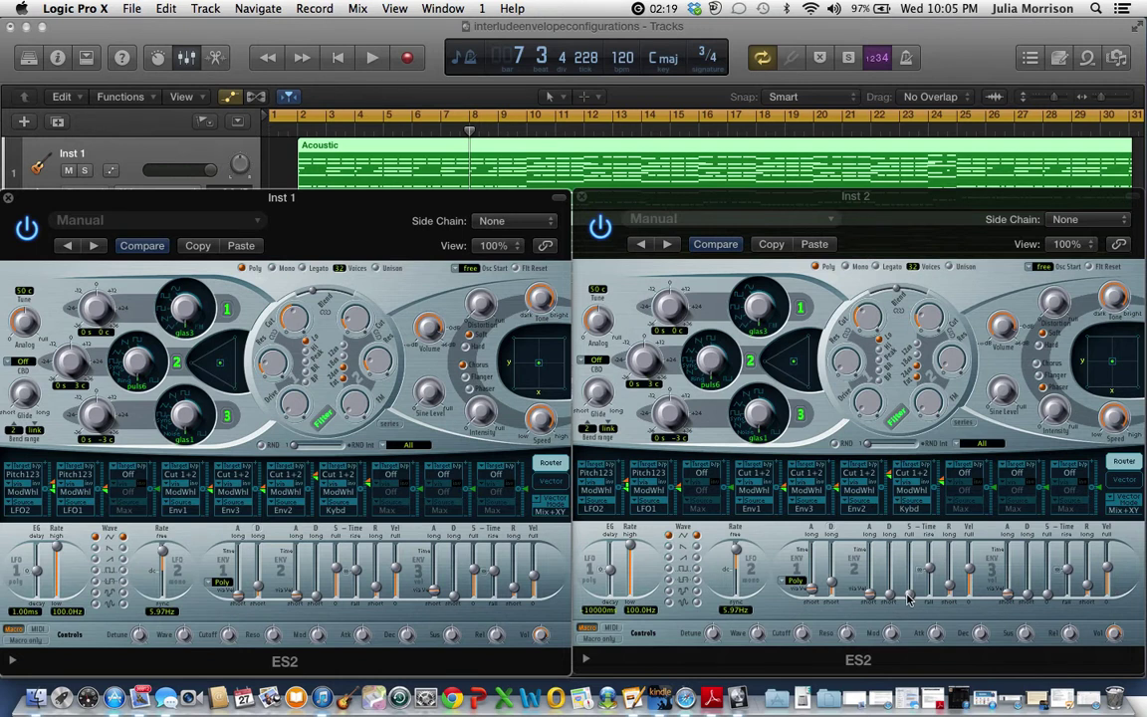
left_click_drag(908, 597, 909, 567)
left_click_drag(1053, 594, 1043, 570)
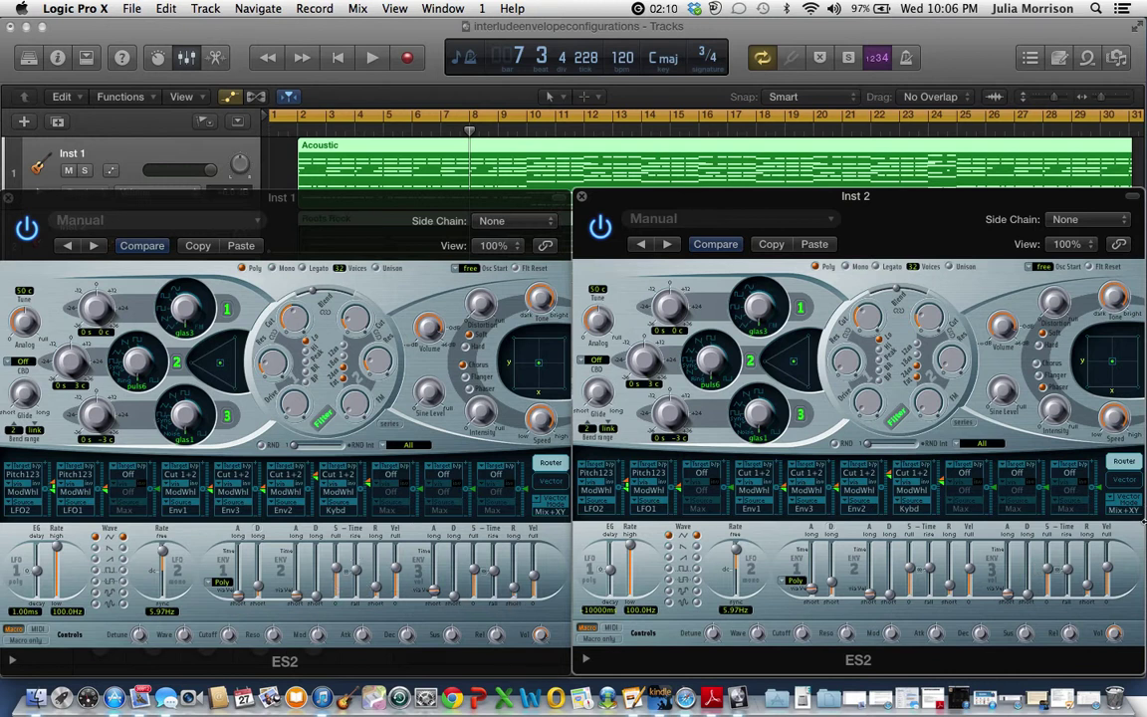
Play the project from the start to hear the half-sustain envelope with short release, and stop playback.
left_click(337, 56)
left_click(373, 59)
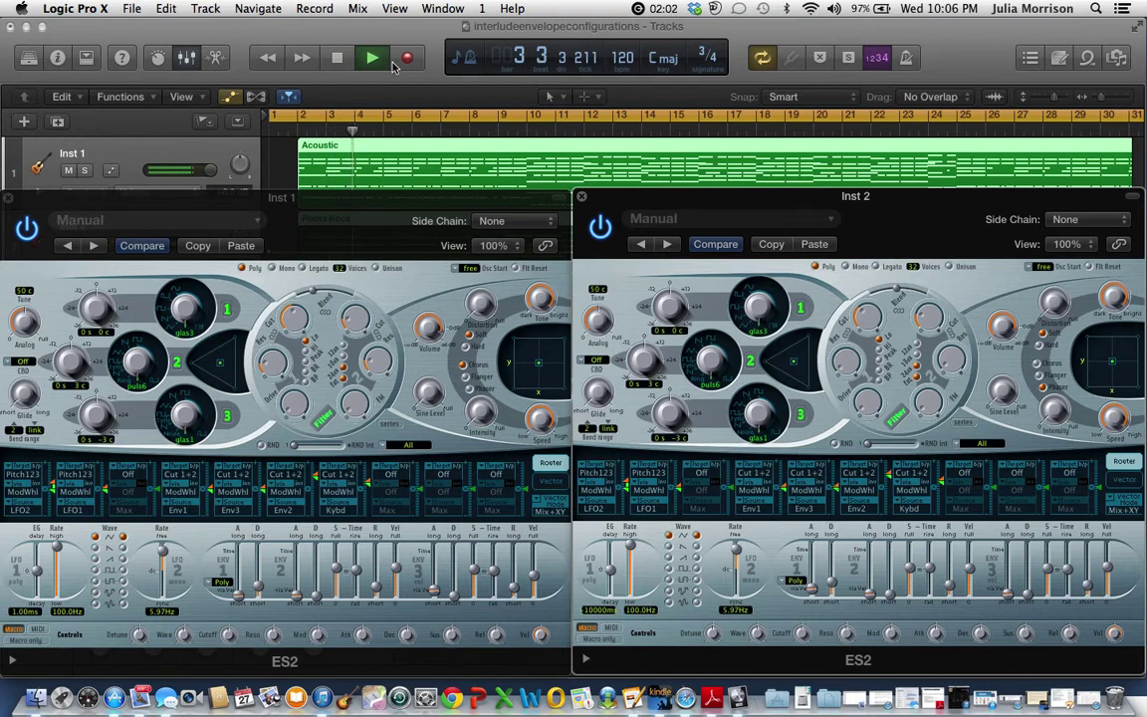
left_click(339, 62)
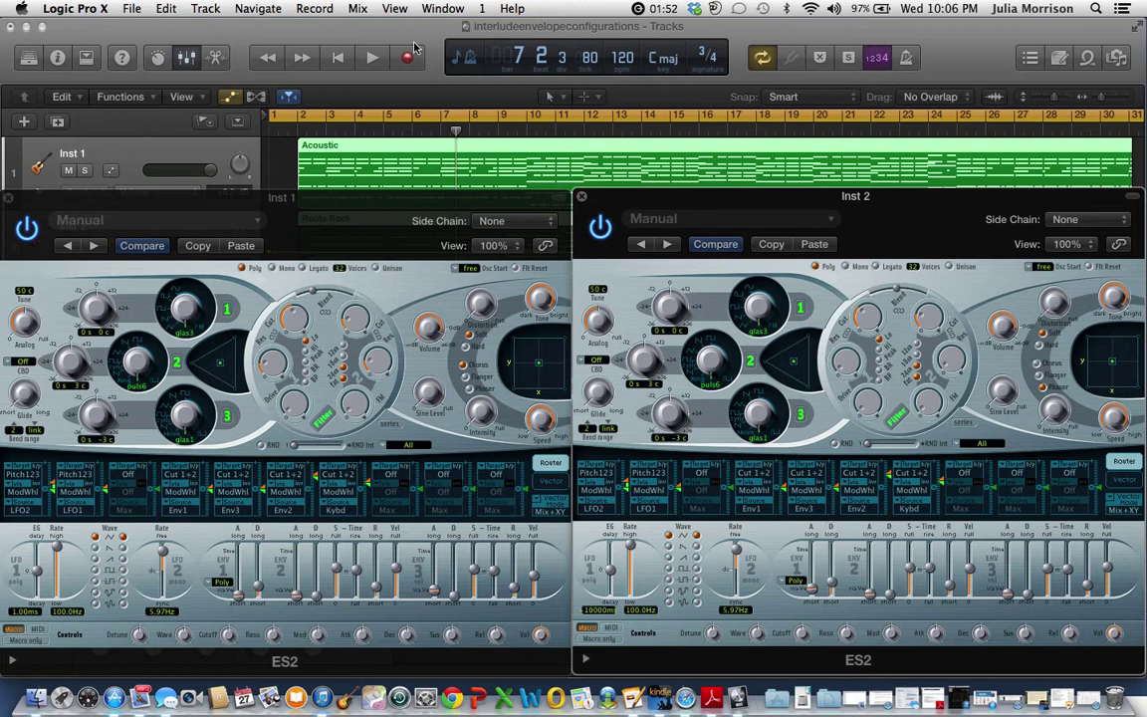
Raise the decay of envelopes 2 and 3 in both instruments, bringing Inst 1's envelope 2 decay to about 52 ms.
left_click(315, 591)
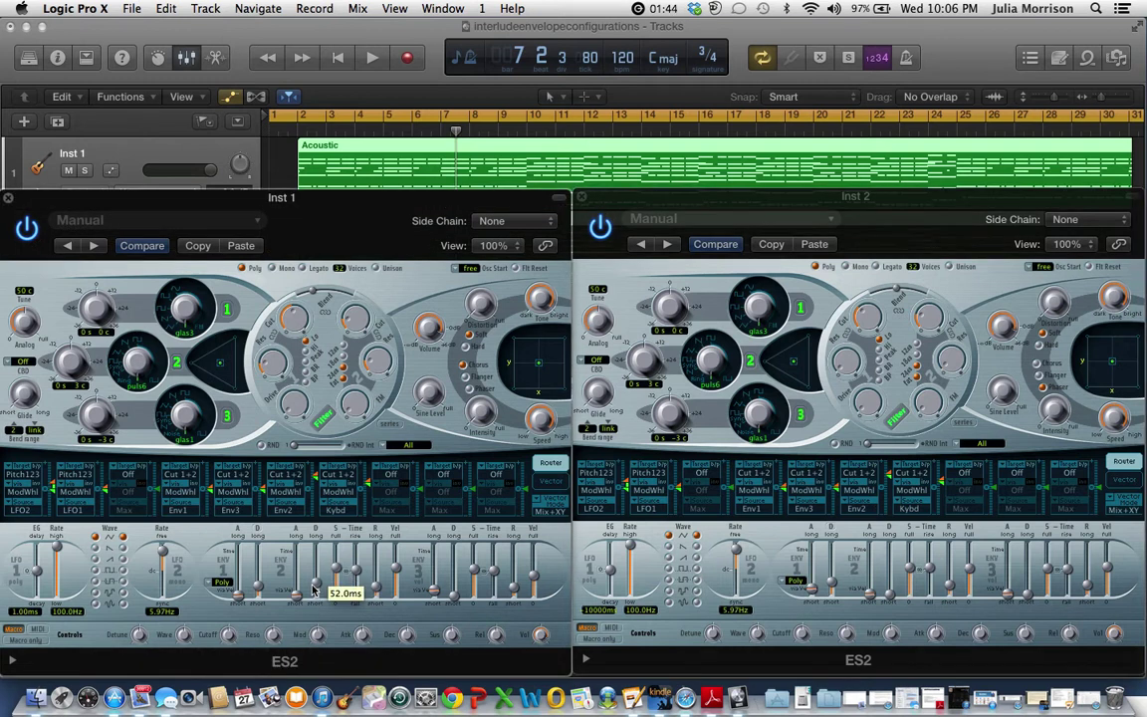
left_click(454, 591)
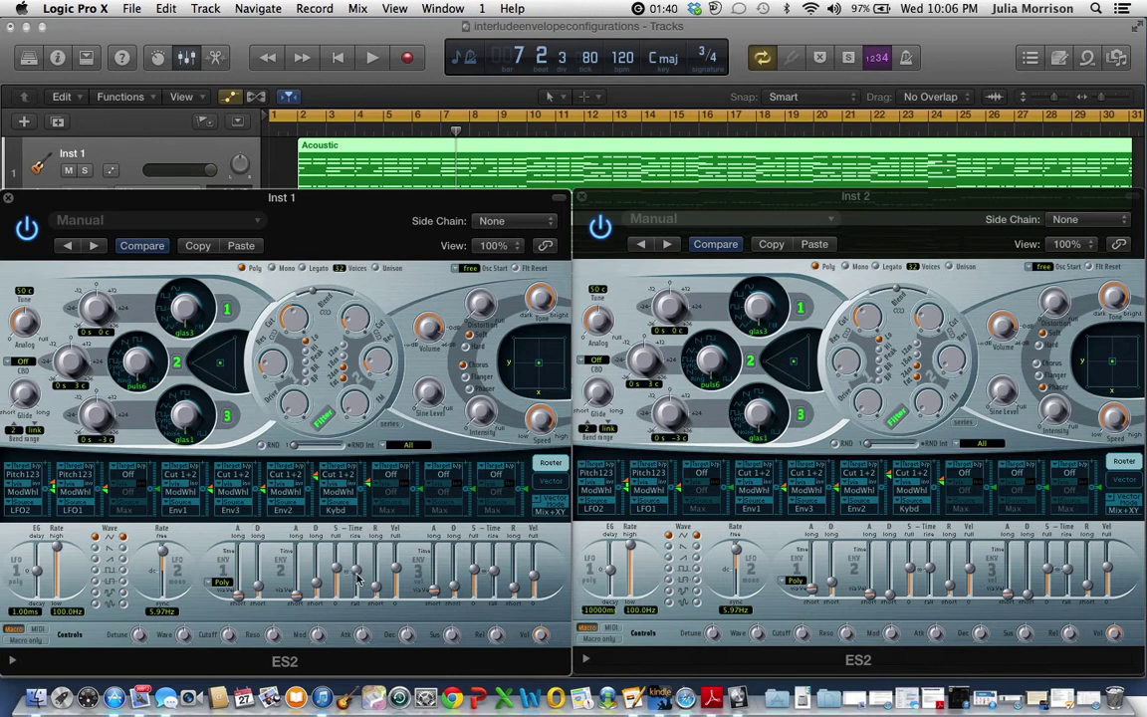
left_click(889, 596)
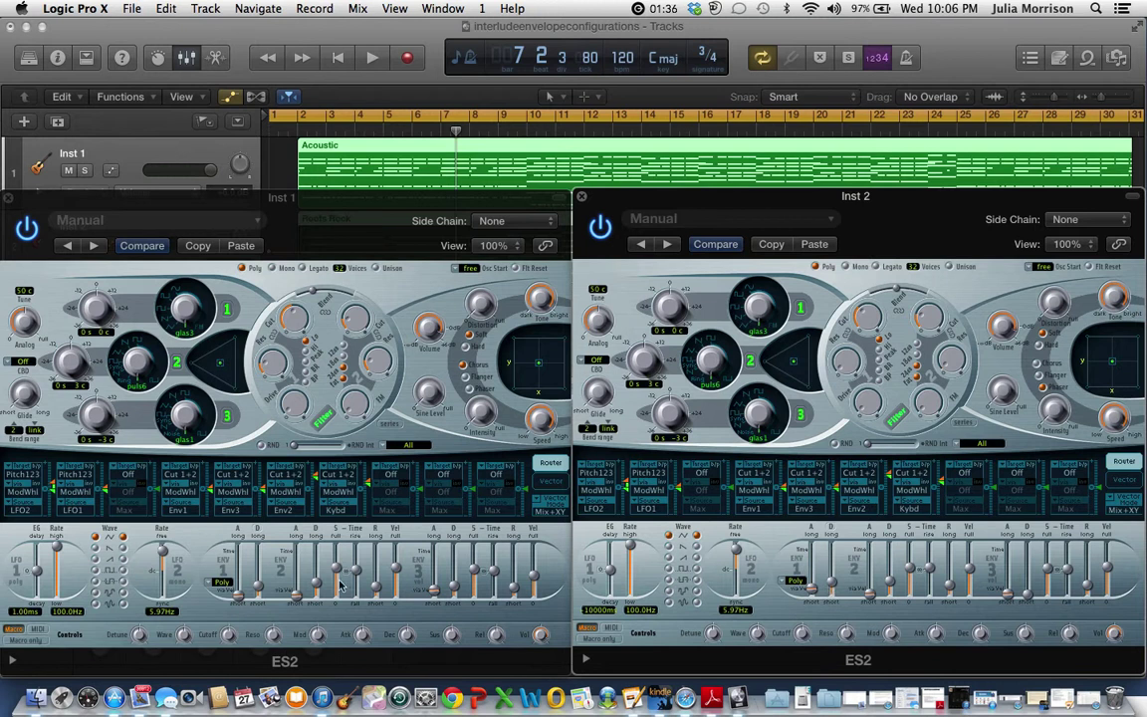
left_click(256, 586)
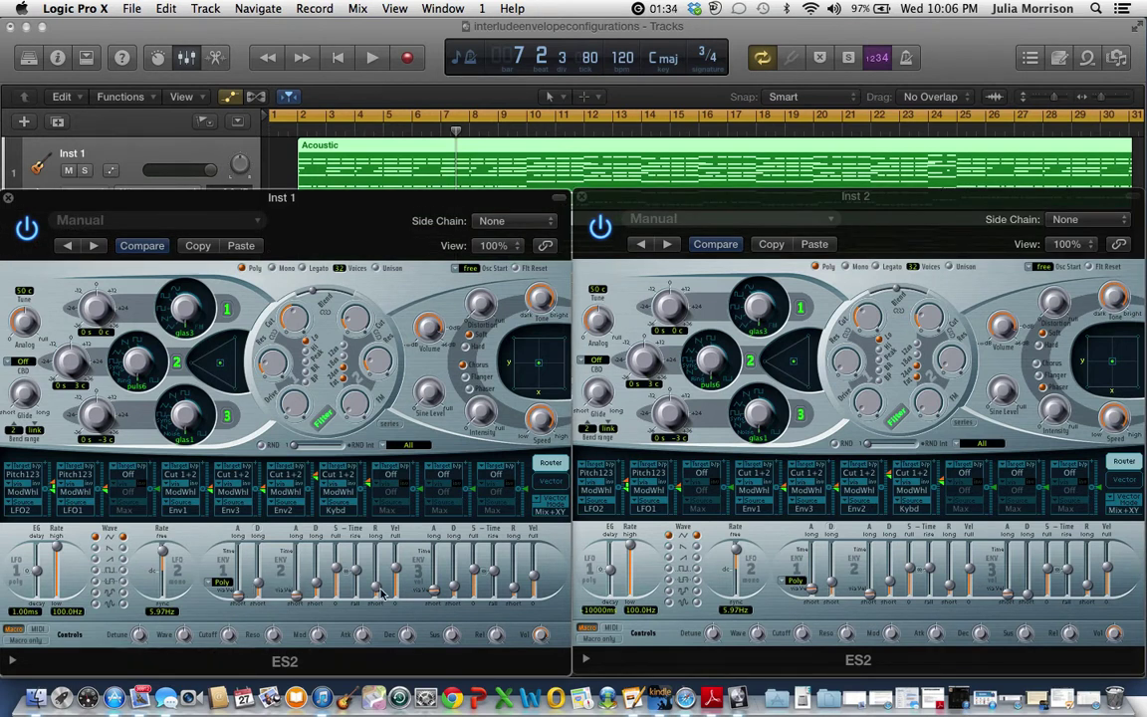
left_click(929, 543)
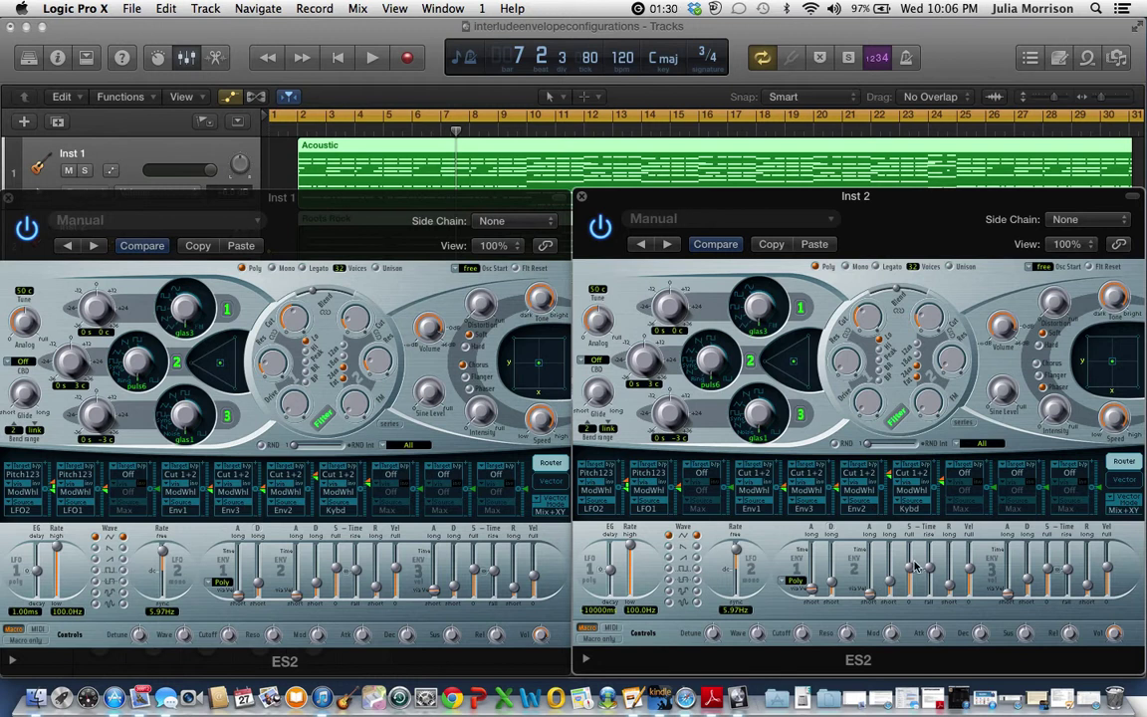
Drop the sustain of envelopes 2 and 3 to zero in both Inst 1 and Inst 2.
left_click(332, 570)
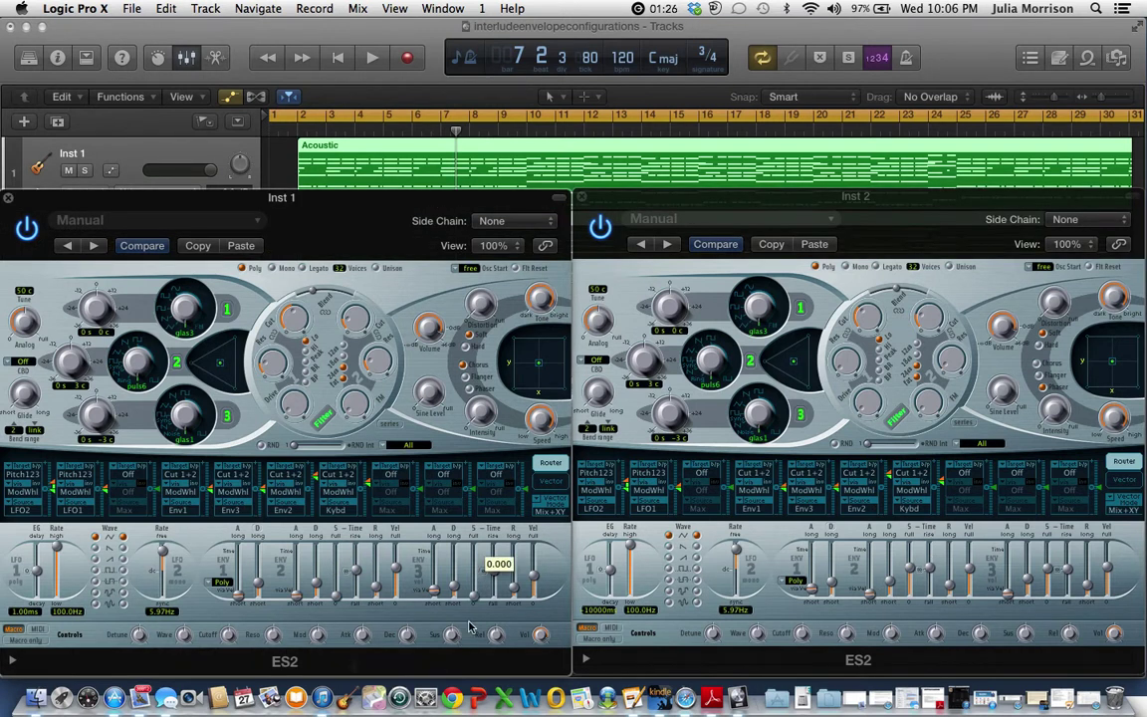
left_click(923, 572)
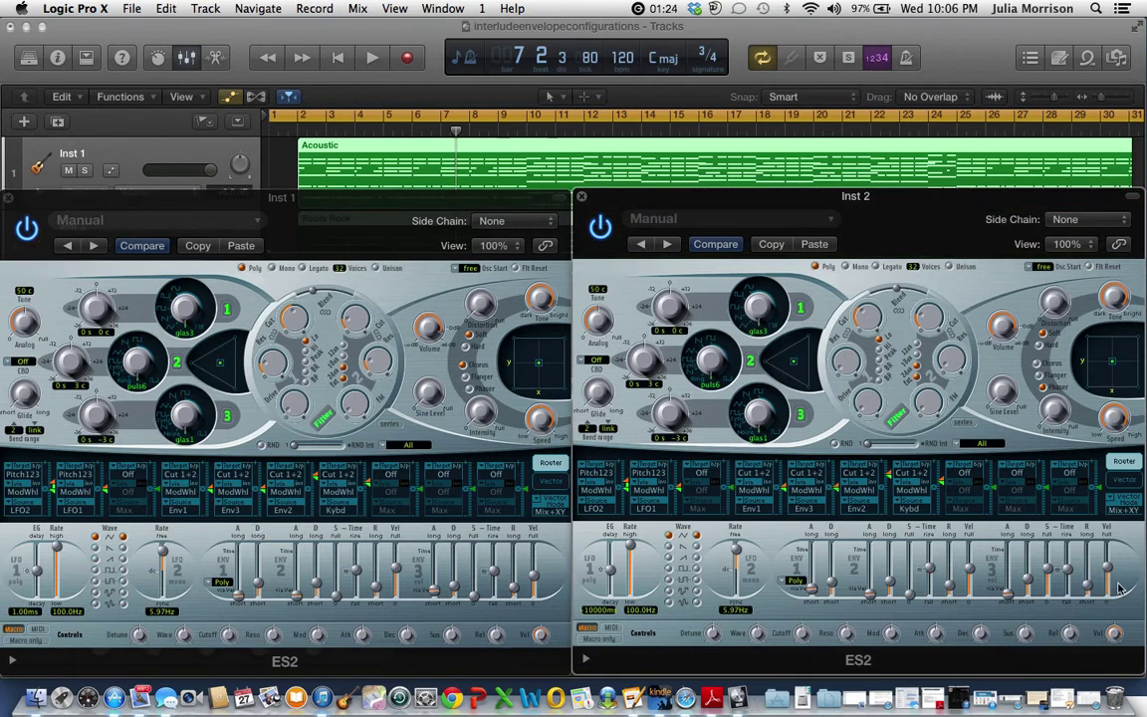
left_click(1050, 570)
Raise the release of envelopes 2 and 3 to about halfway in both Inst 1 and Inst 2.
left_click_drag(381, 590, 378, 576)
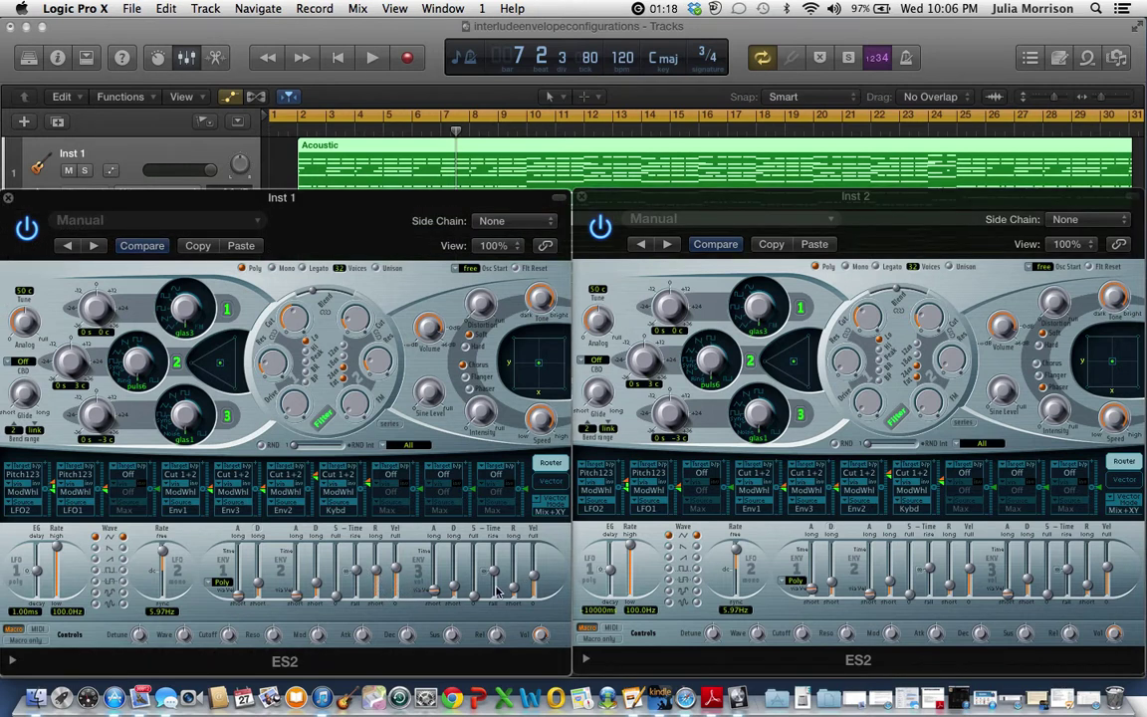
left_click_drag(514, 588, 507, 575)
left_click(953, 589)
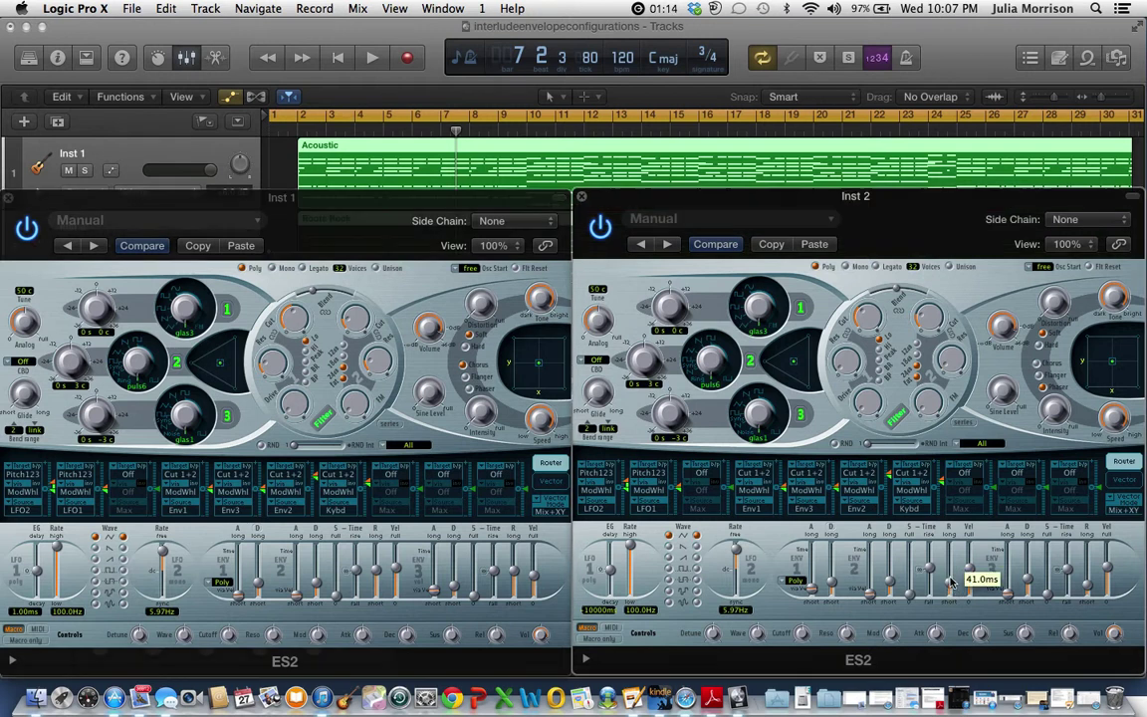
left_click_drag(1086, 595, 1086, 572)
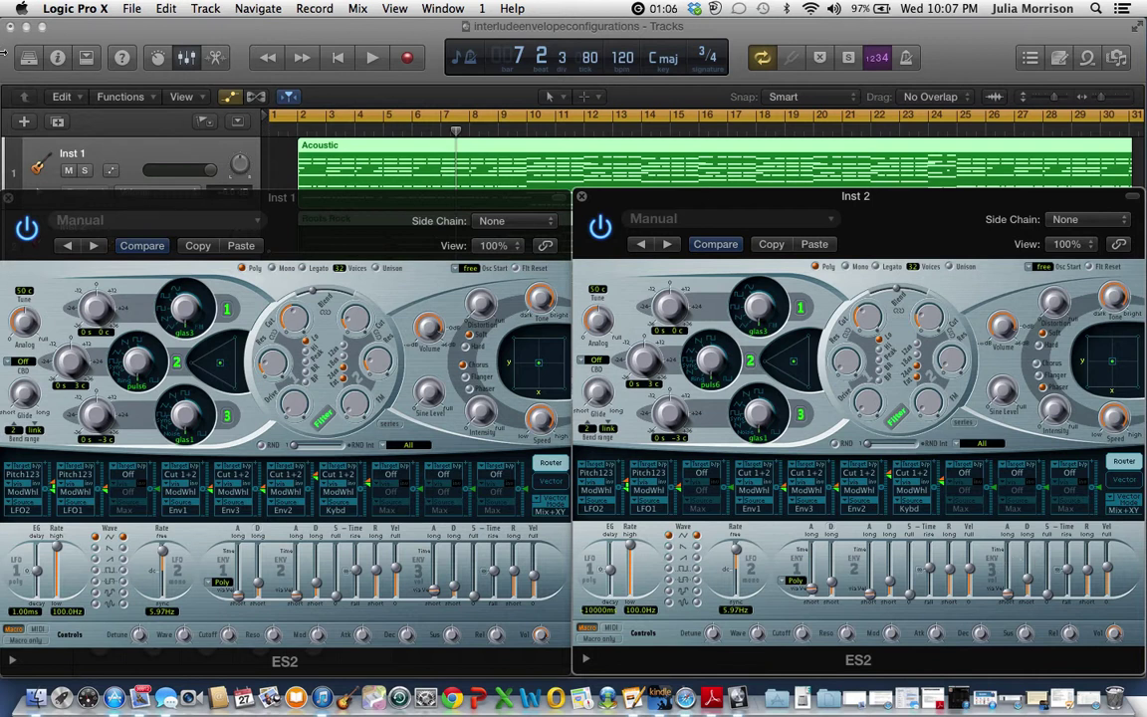
Play the project from the start to hear the zero-sustain envelope with longer release, and stop playback.
left_click(336, 57)
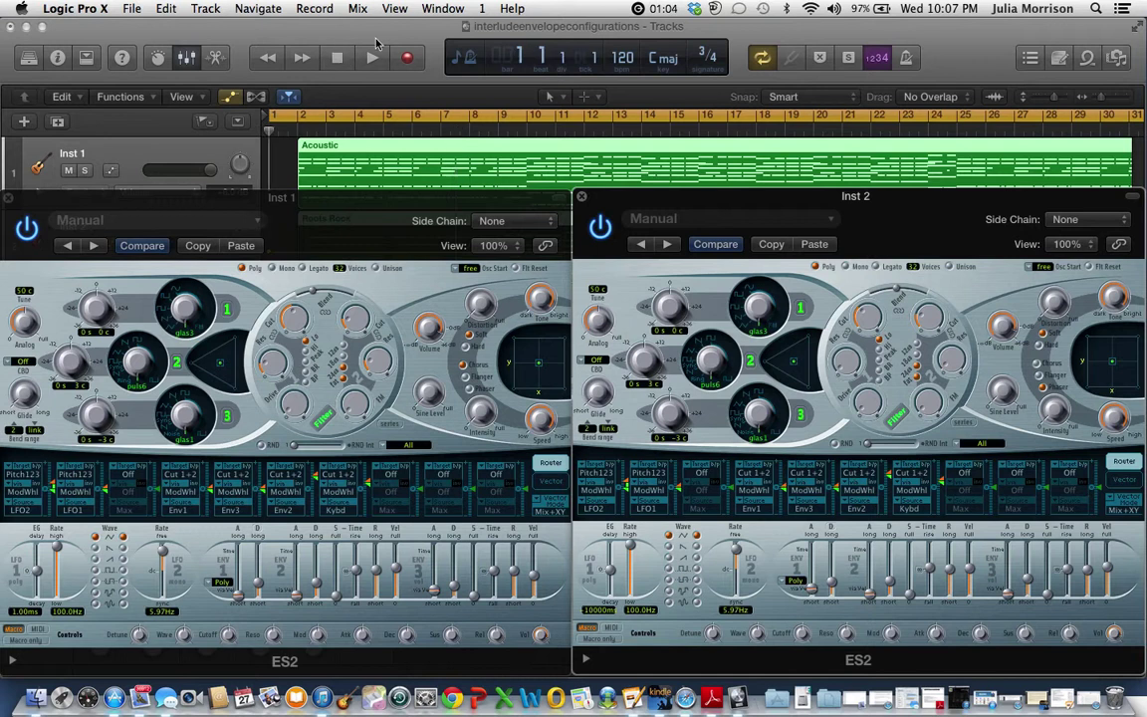
left_click(369, 57)
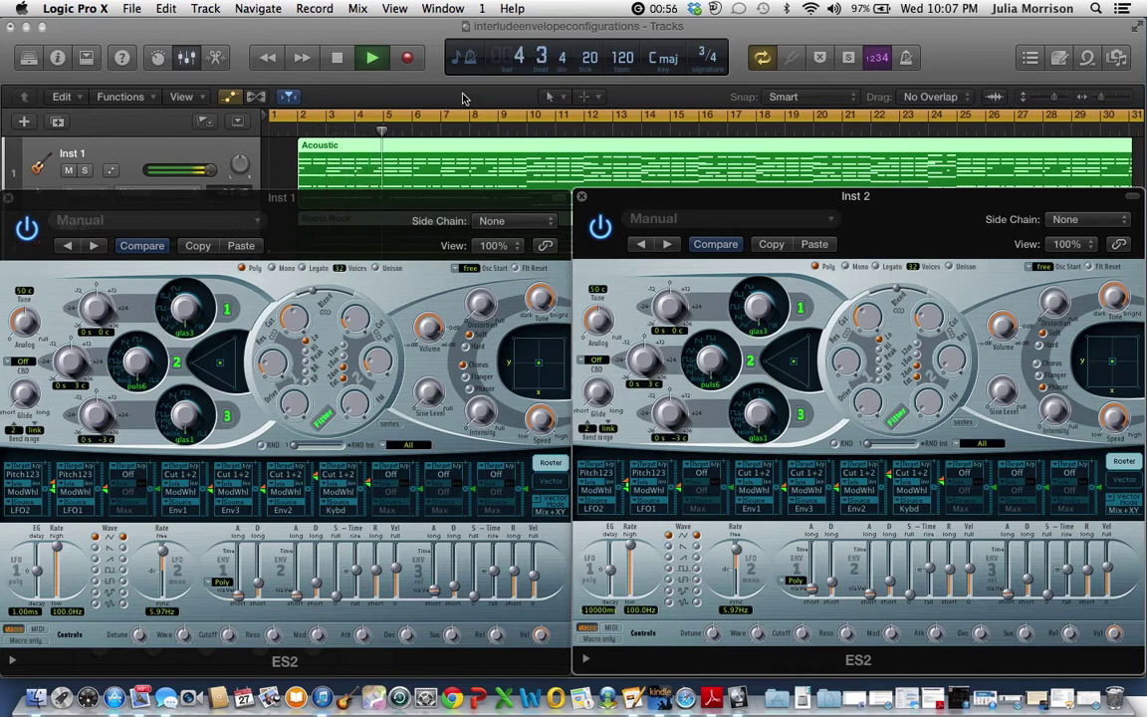
left_click(339, 58)
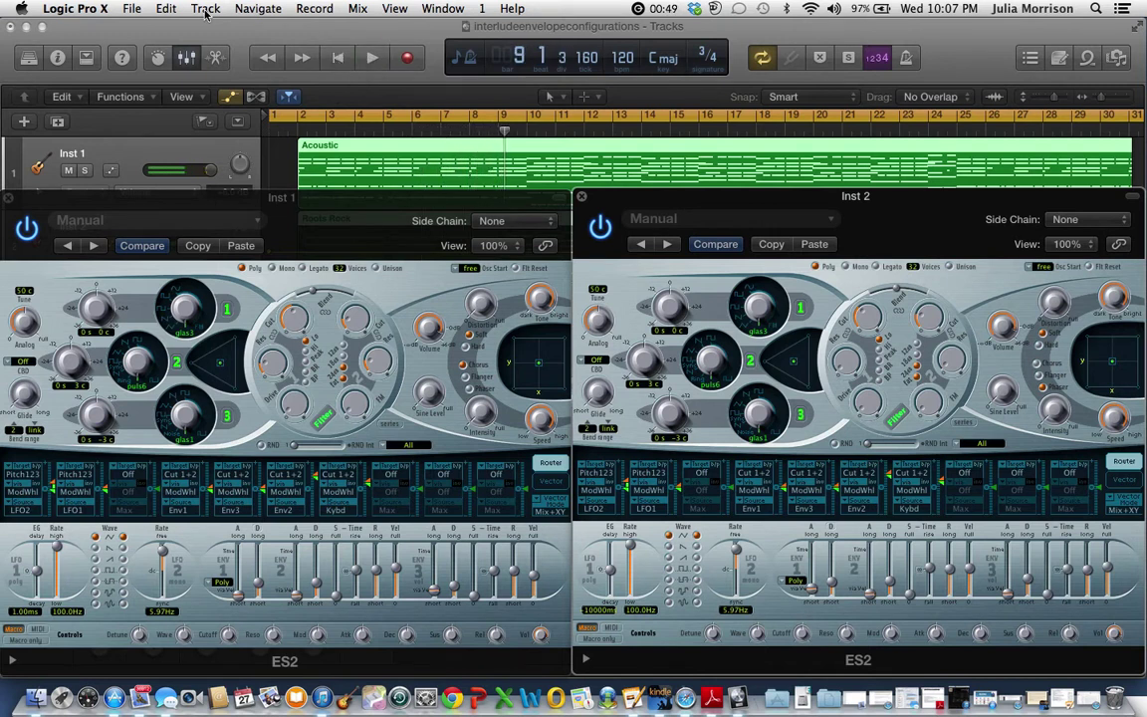
Save the interludeenvelopeconfigurations project and close both ES2 windows and the project window.
left_click(127, 10)
left_click(150, 128)
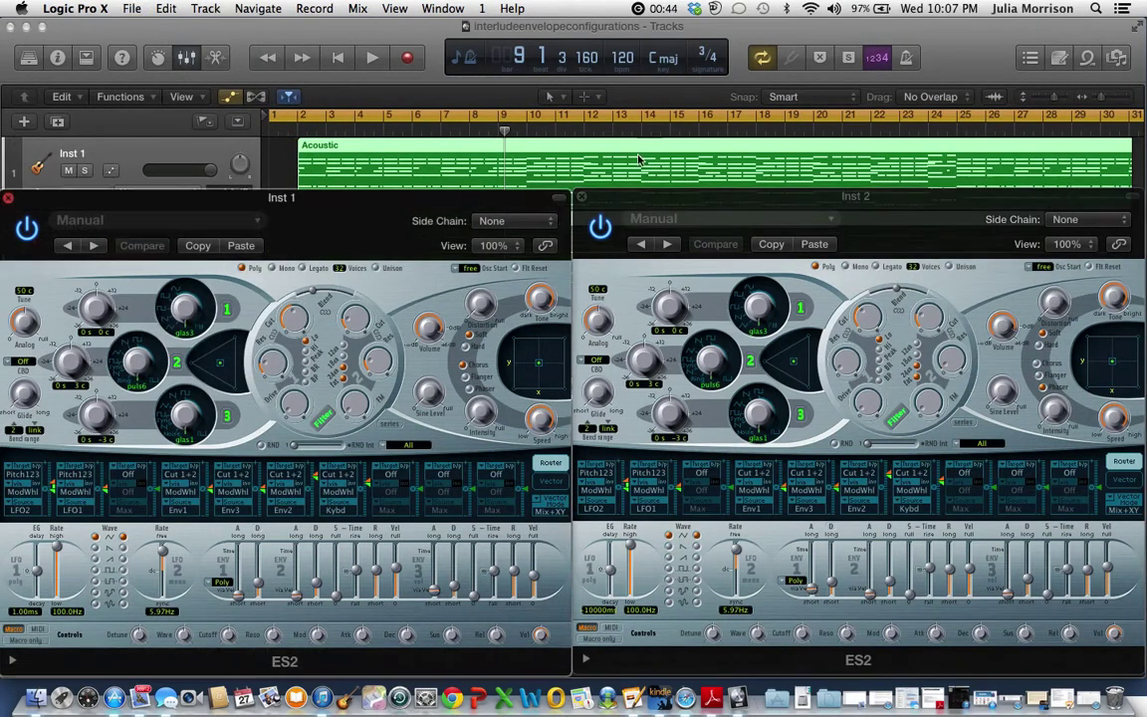
left_click(8, 197)
left_click(582, 198)
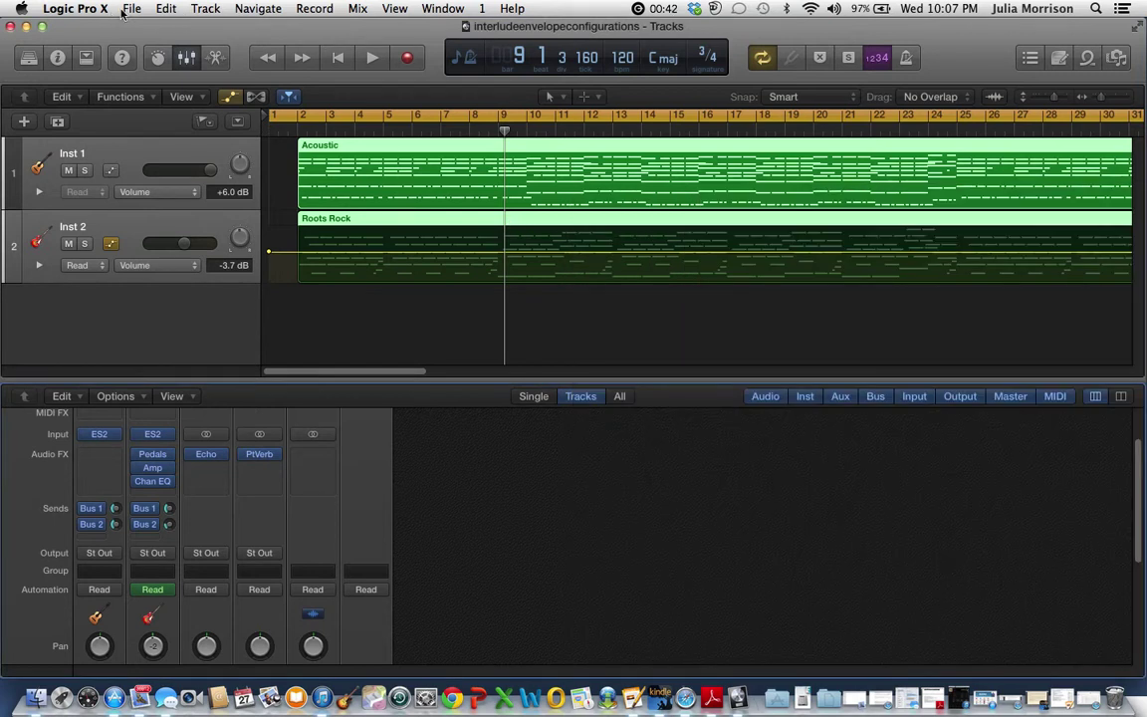
left_click(11, 26)
Open the recent project interludefinal and start playing it from the beginning.
left_click(139, 10)
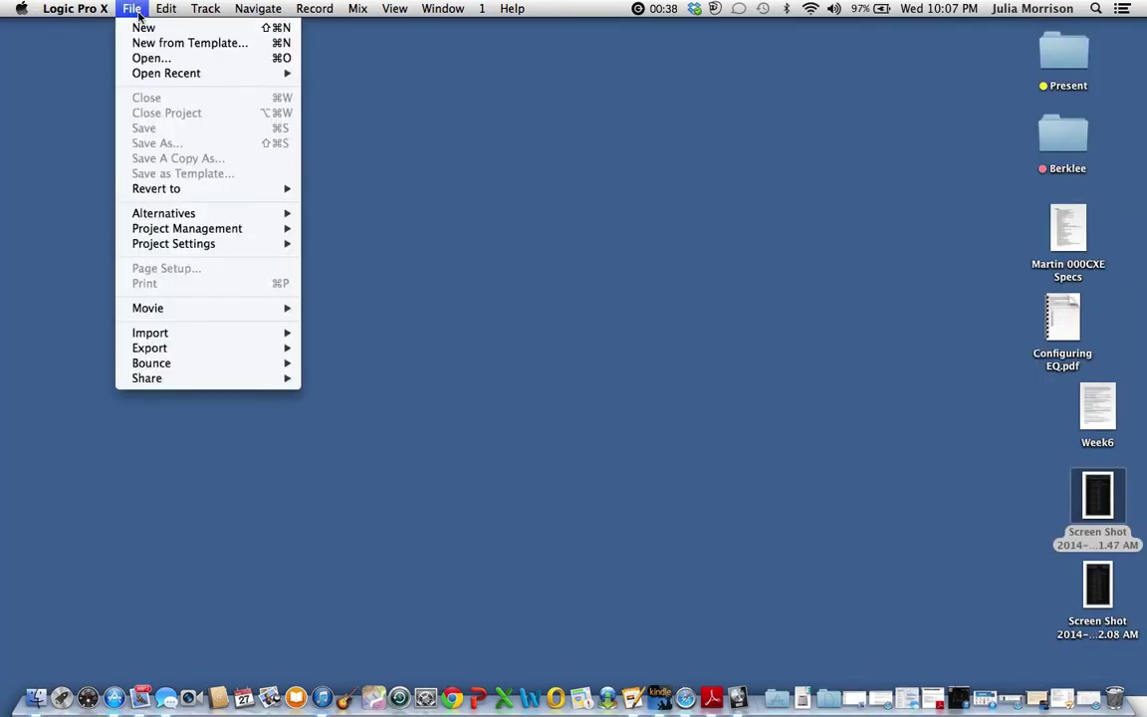
mouse_move(167, 78)
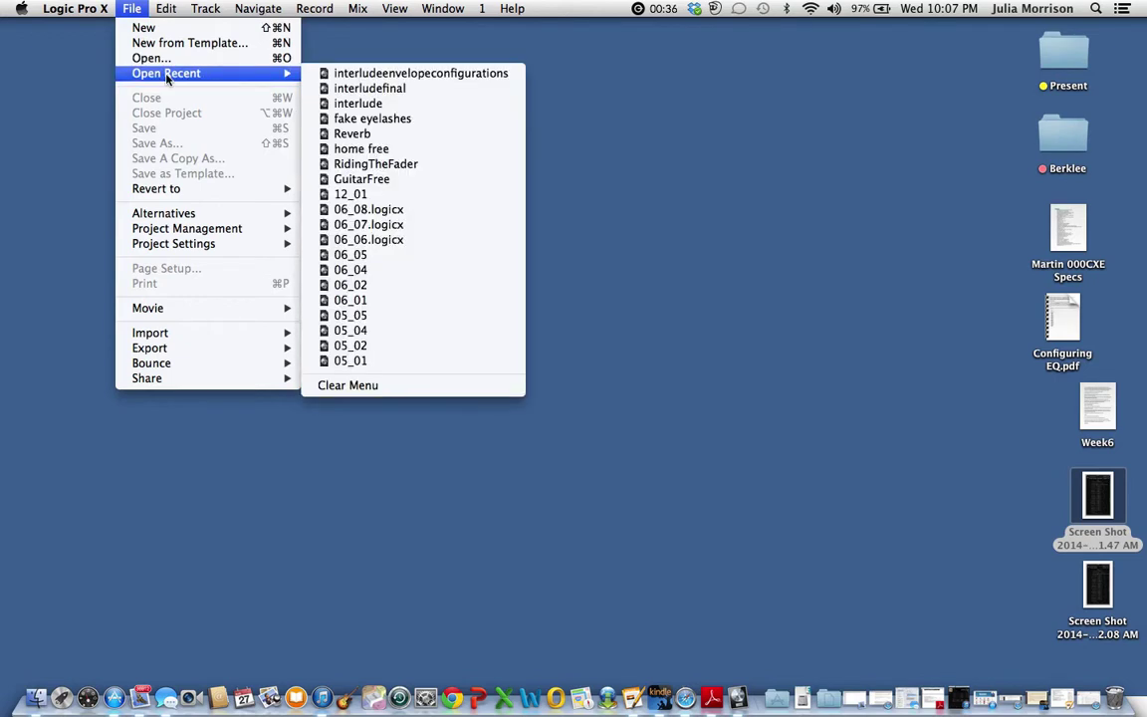
left_click(383, 91)
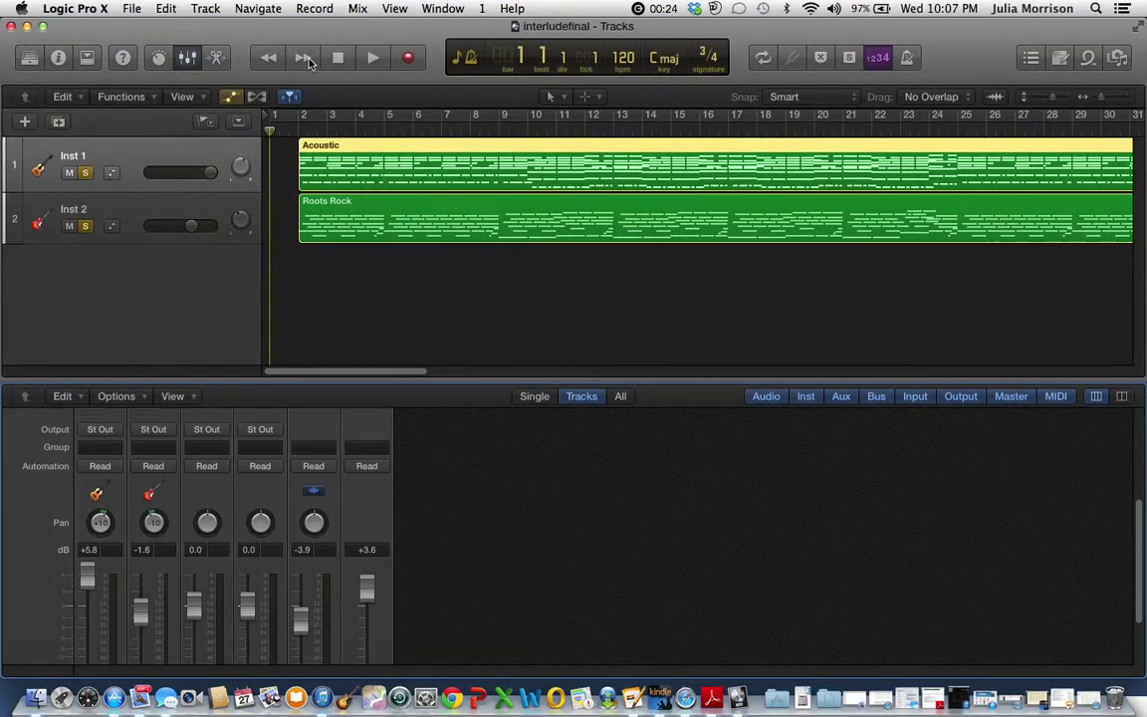
left_click(374, 57)
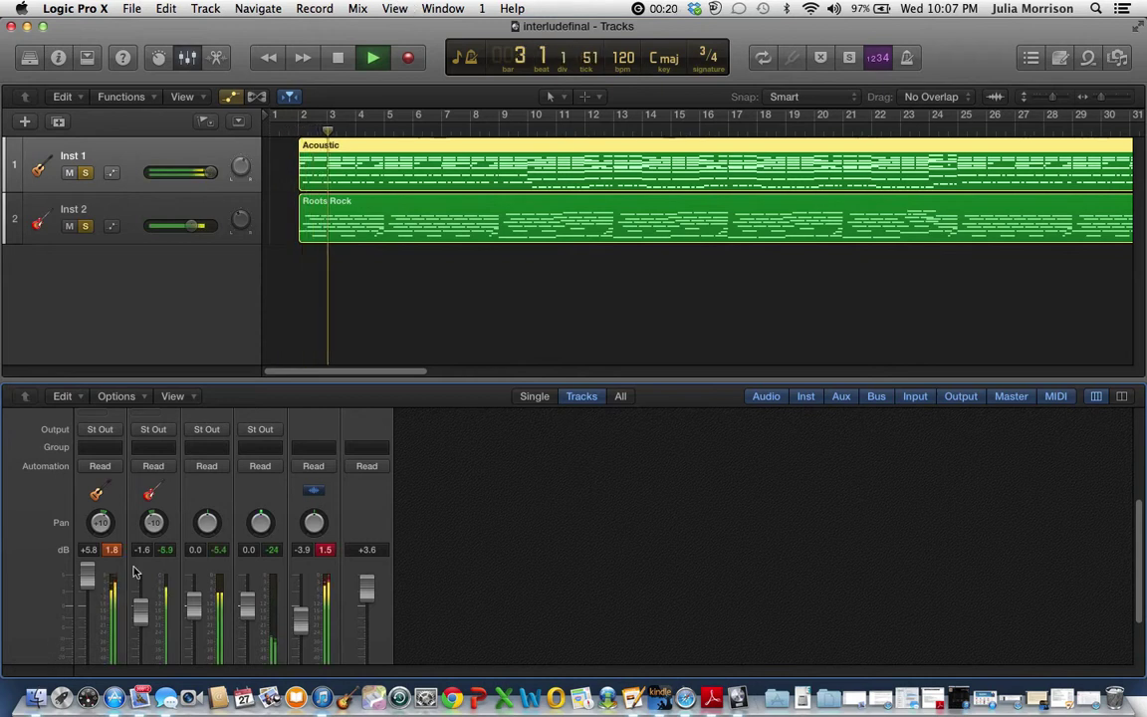
Open the ES2 windows of Inst 1 and Inst 2 during playback and arrange them side by side, with Inst 2 left of Inst 1.
scroll(257, 453, "up", 5)
scroll(185, 455, "up", 2)
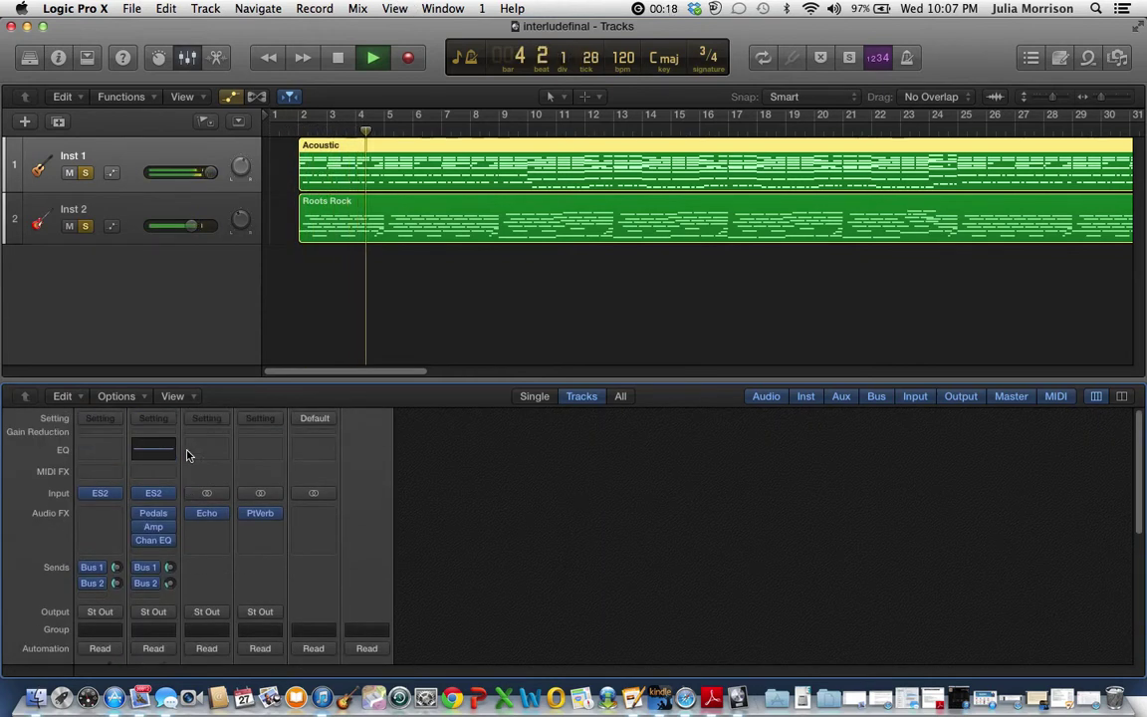
mouse_move(118, 498)
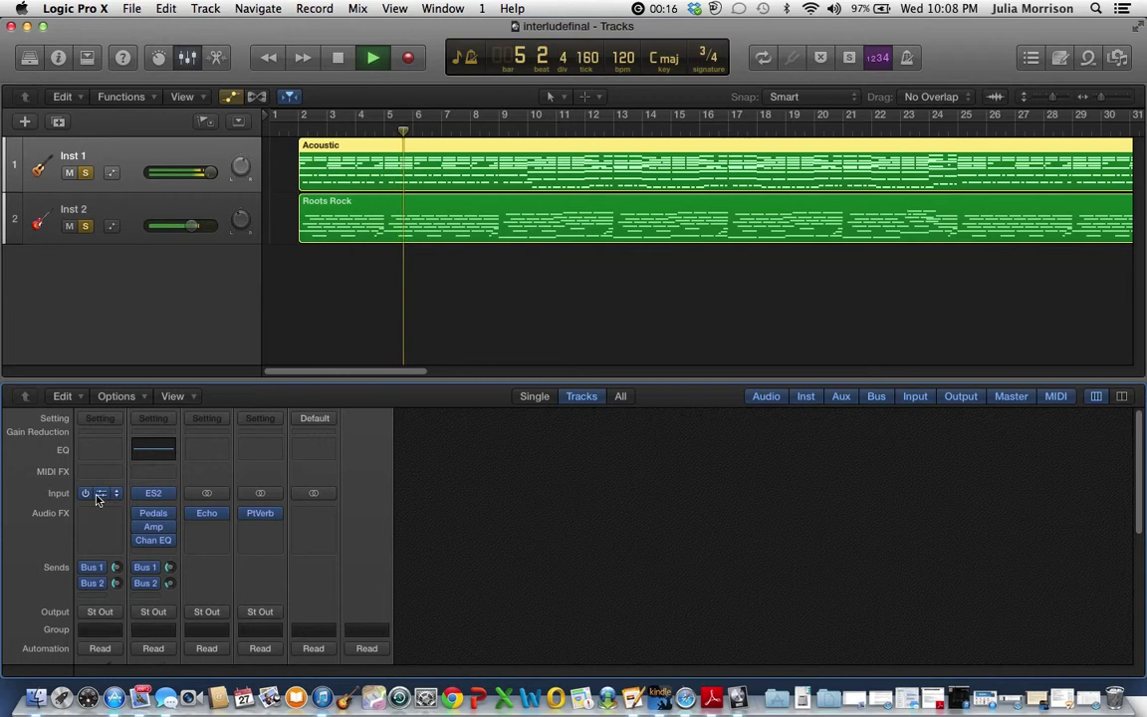
left_click(102, 493)
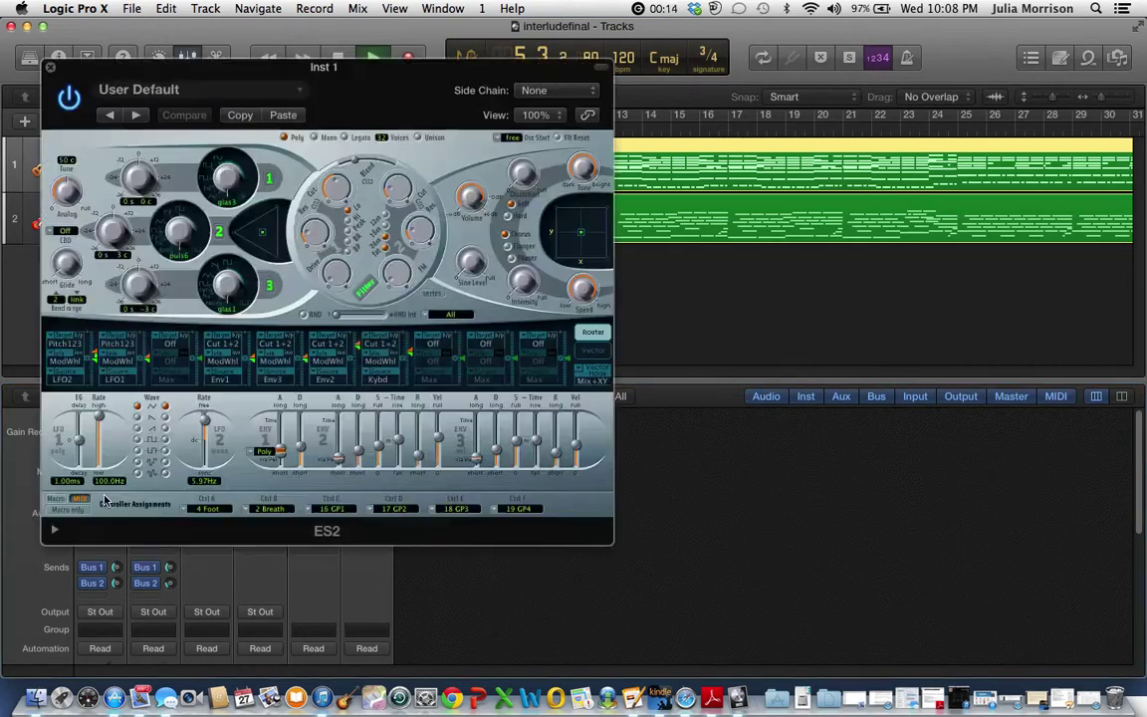
left_click_drag(338, 77, 692, 250)
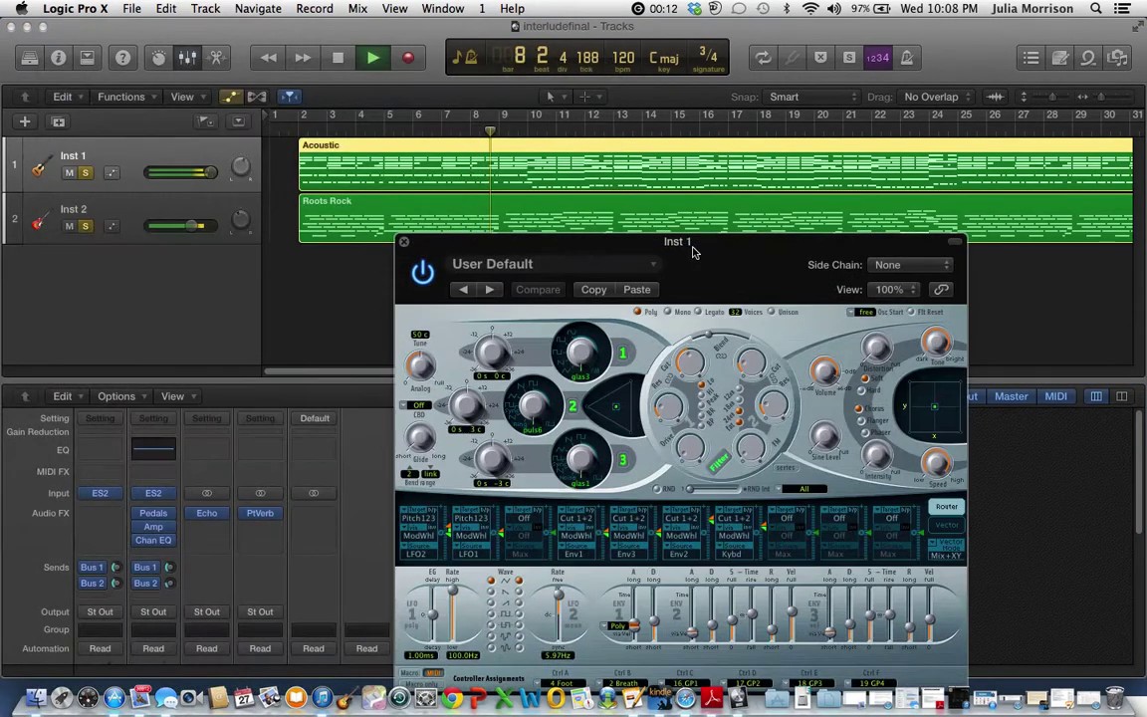
left_click(153, 495)
left_click_drag(336, 97, 235, 303)
left_click_drag(767, 264, 885, 295)
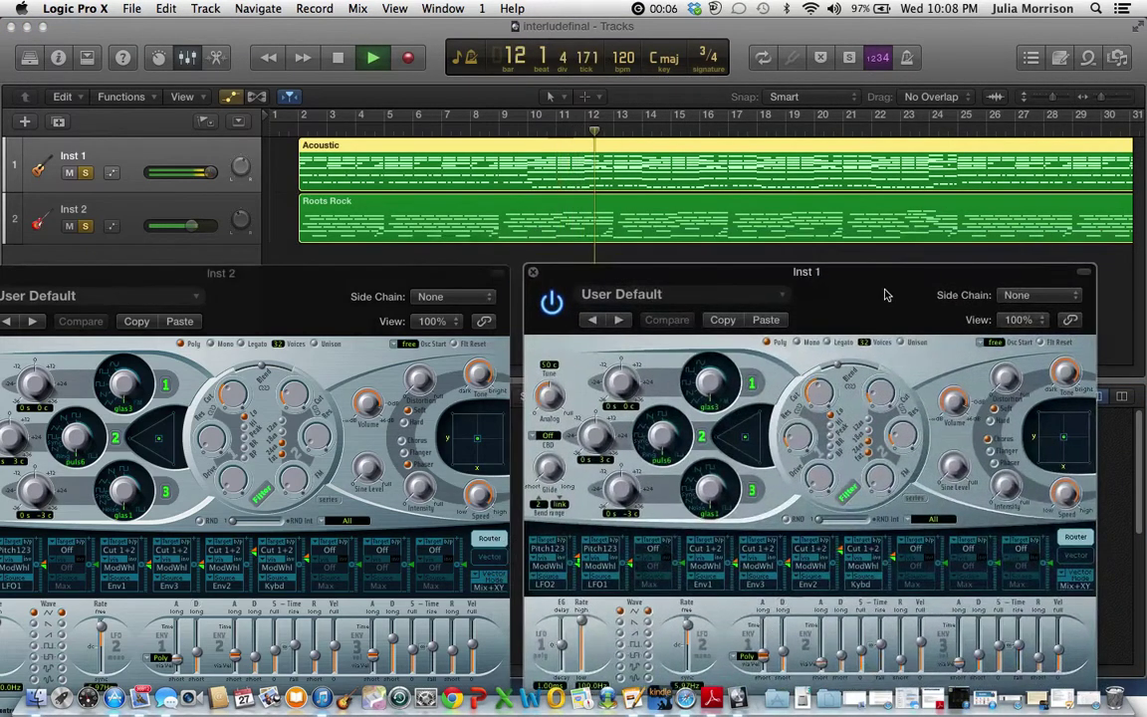